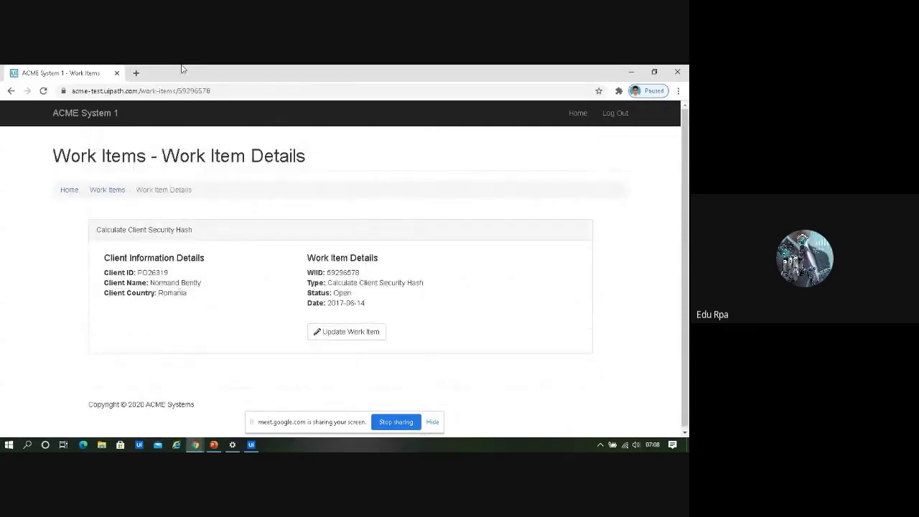
Open the SHA1 online hashing site in a new browser tab
{"action": "left_click", "coordinate": [135, 73]}
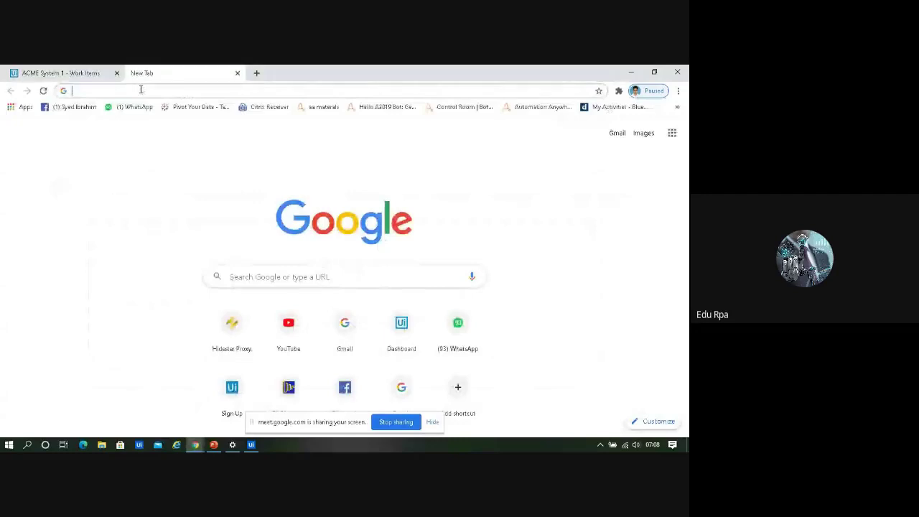
{"action": "type", "text": "sha1"}
{"action": "key", "text": "Return"}
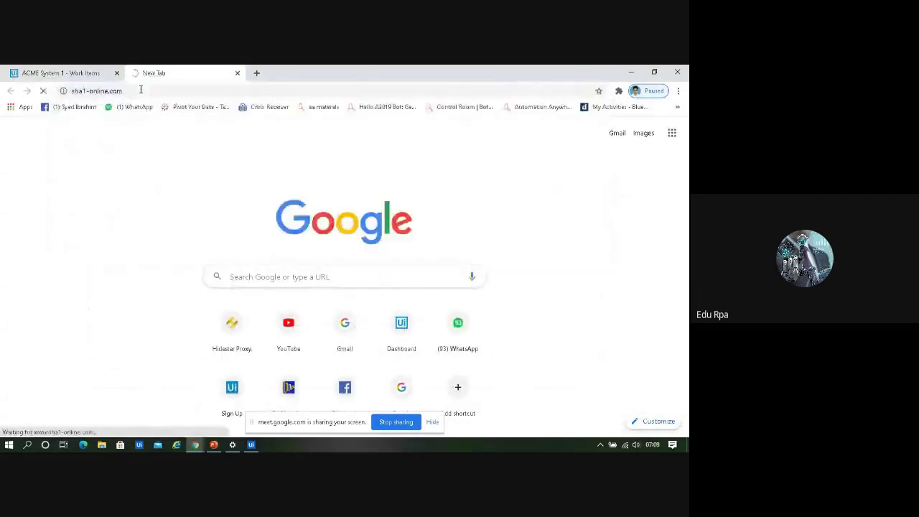
Copy the client ID and client name from the work item into the SHA1 input
{"action": "left_click", "coordinate": [88, 72]}
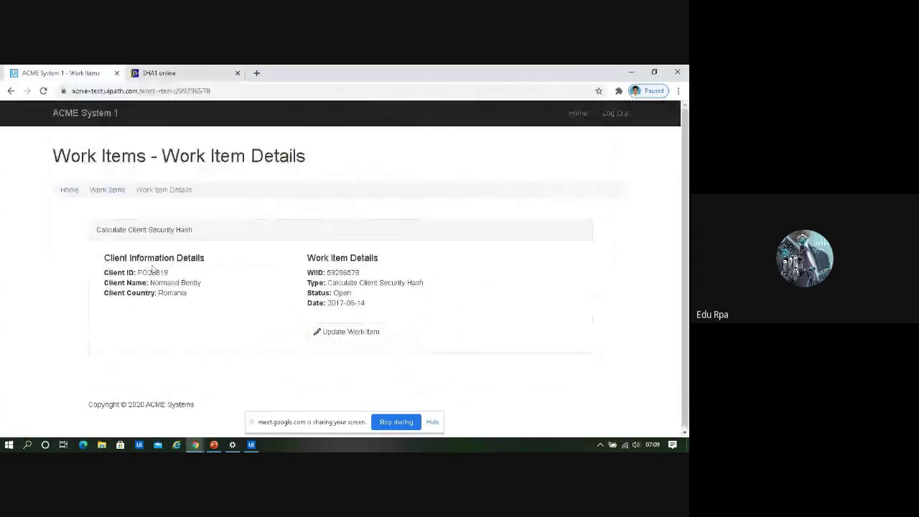
{"action": "left_click_drag", "start_coordinate": [139, 272], "coordinate": [174, 278]}
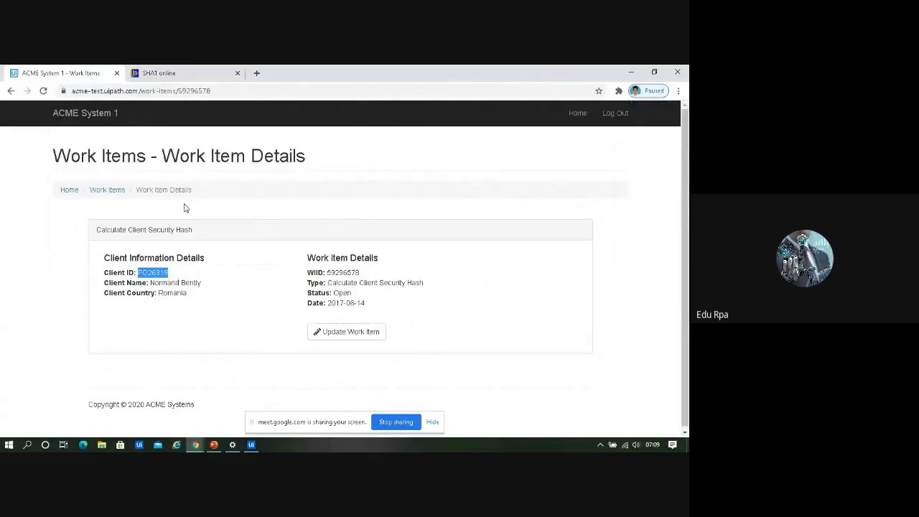
{"action": "left_click", "coordinate": [182, 69]}
{"action": "left_click", "coordinate": [296, 198]}
{"action": "type", "text": "PO26319"}
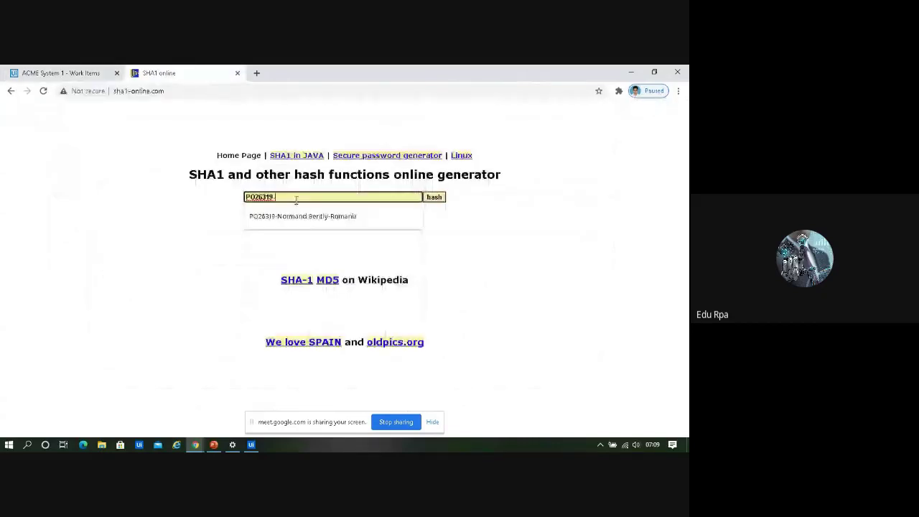
{"action": "left_click", "coordinate": [77, 71]}
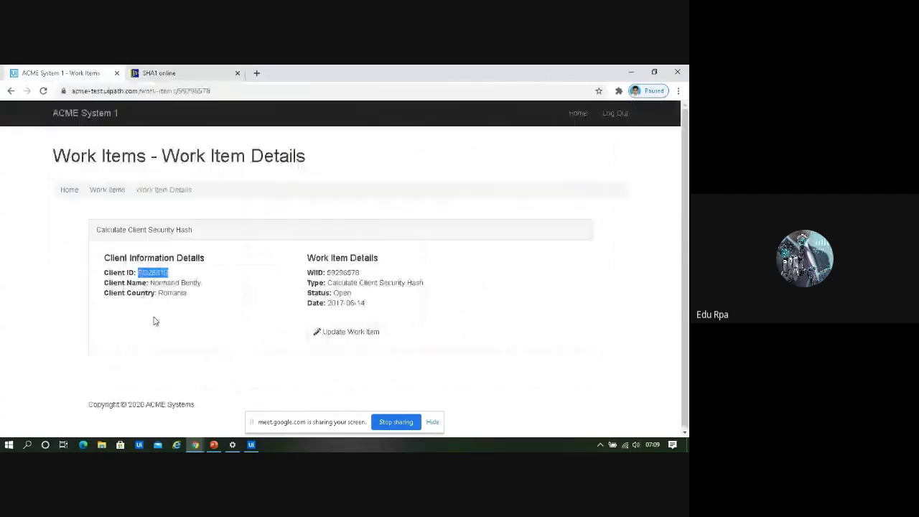
{"action": "left_click_drag", "start_coordinate": [149, 283], "coordinate": [203, 284]}
{"action": "key", "text": "ctrl+c"}
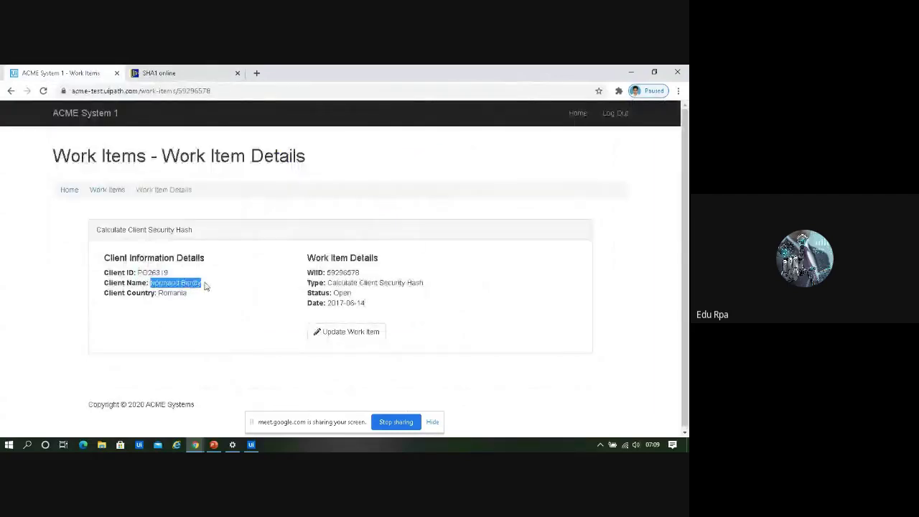
{"action": "left_click", "coordinate": [217, 69]}
{"action": "left_click", "coordinate": [315, 196]}
{"action": "key", "text": "ctrl+v"}
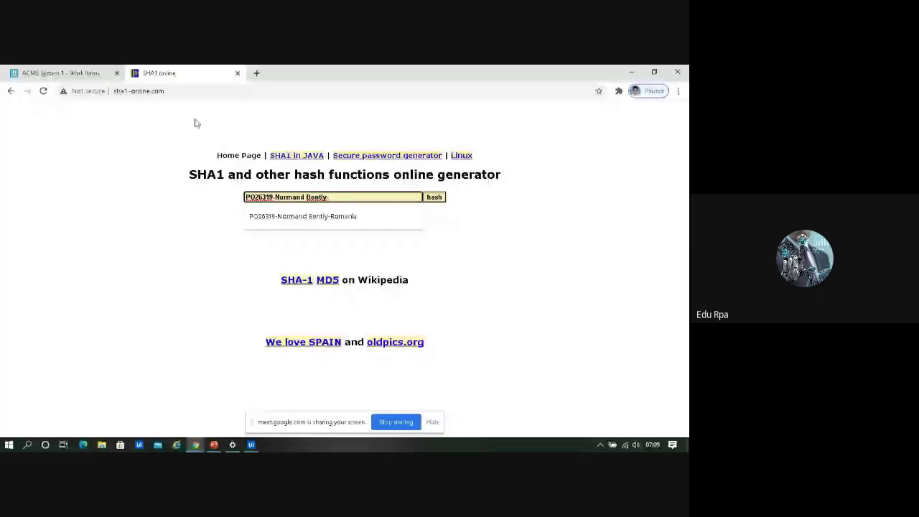
Add the country Romania to the input, generate the SHA-1 hash and copy the result
{"action": "left_click", "coordinate": [80, 73]}
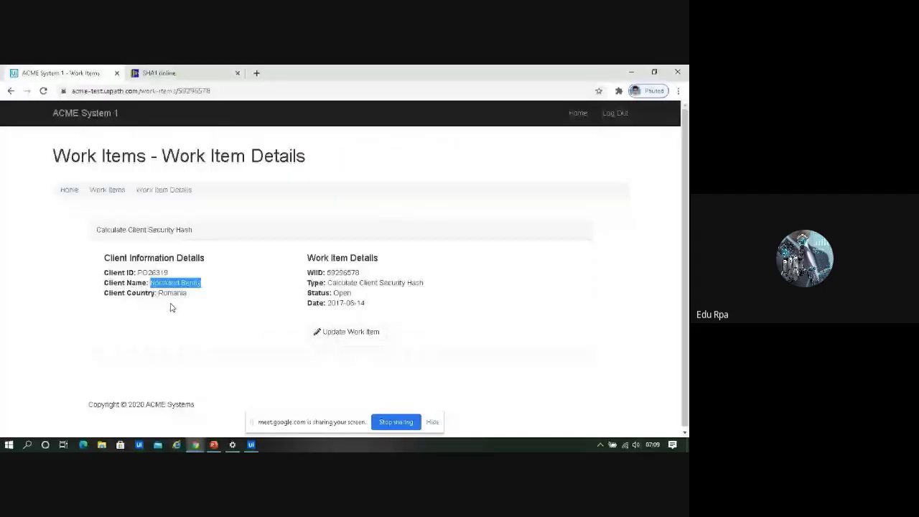
{"action": "double_click", "coordinate": [176, 293]}
{"action": "key", "text": "ctrl+c"}
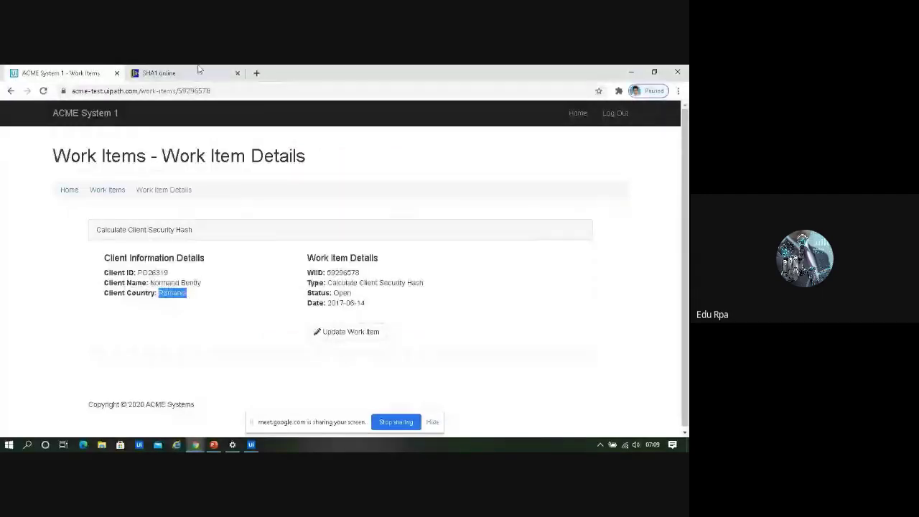
{"action": "left_click", "coordinate": [200, 71]}
{"action": "key", "text": "ctrl+v"}
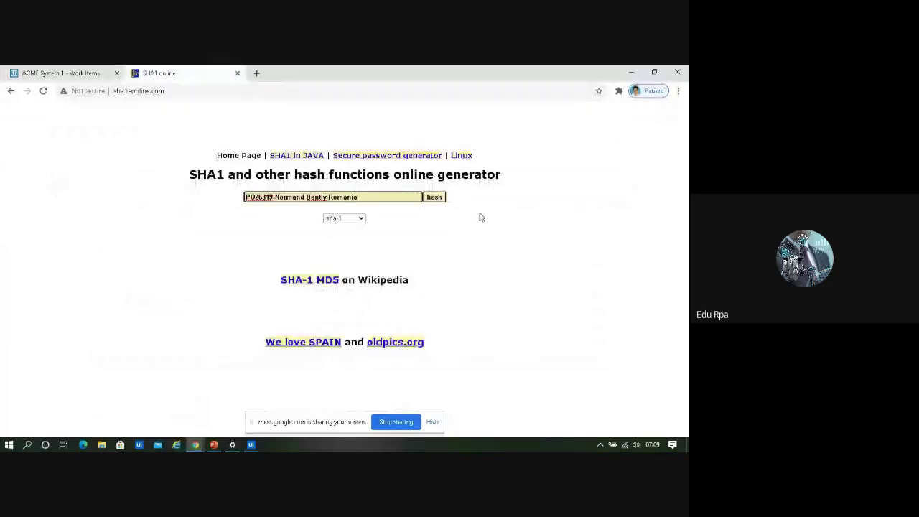
{"action": "left_click", "coordinate": [432, 198]}
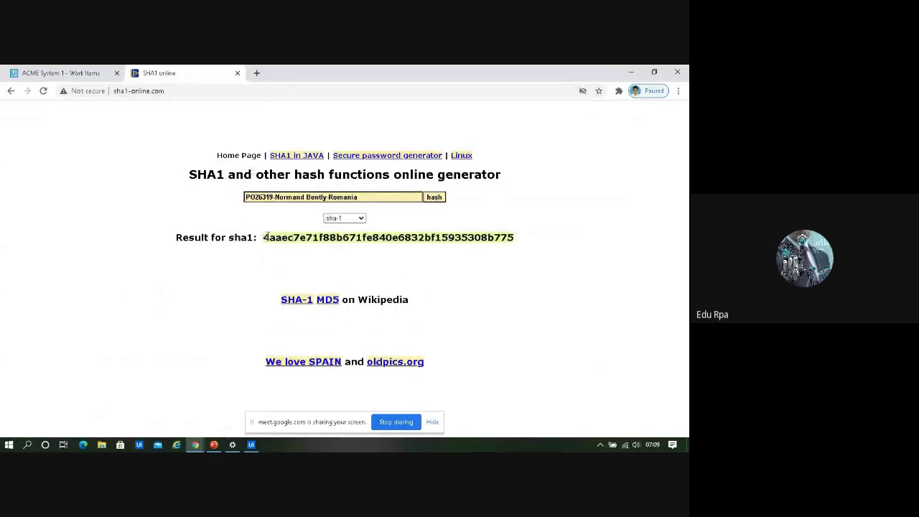
{"action": "left_click_drag", "start_coordinate": [264, 237], "coordinate": [545, 236]}
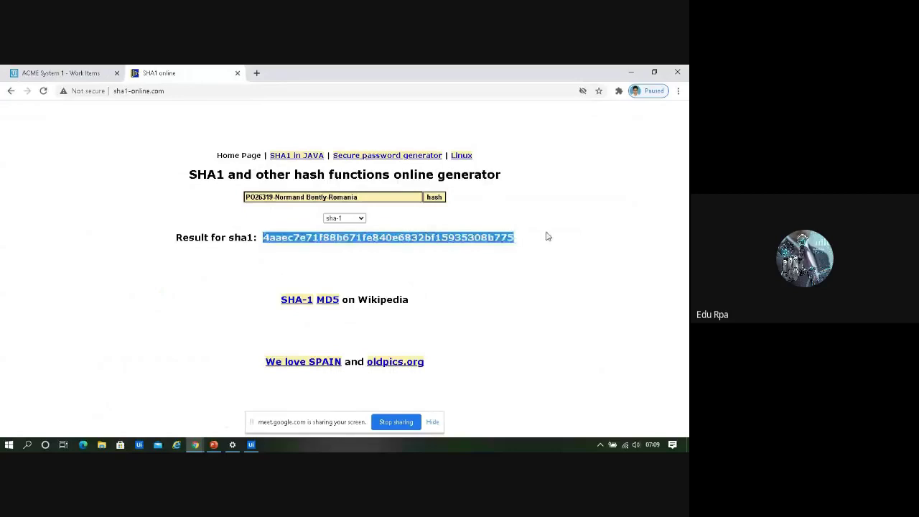
Update the work item with the pasted hash as comment and status Completed, then close the window
{"action": "left_click", "coordinate": [79, 73]}
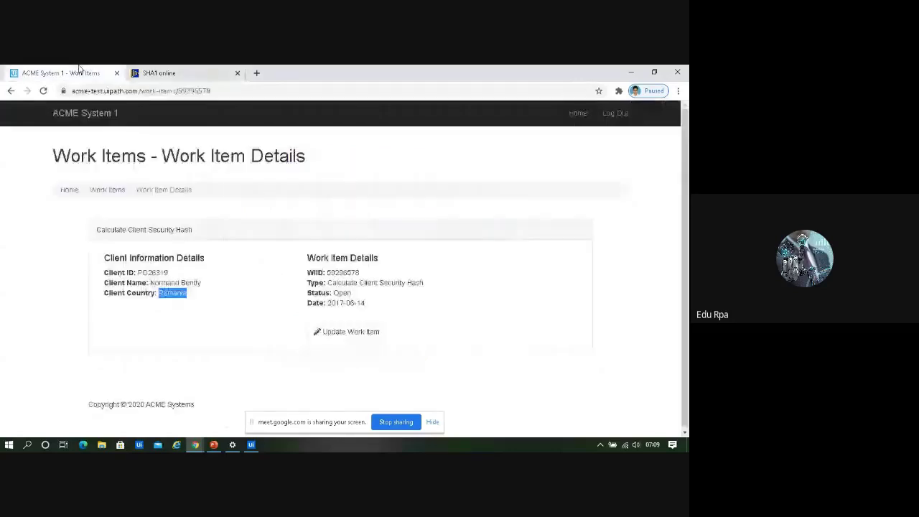
{"action": "left_click", "coordinate": [352, 334]}
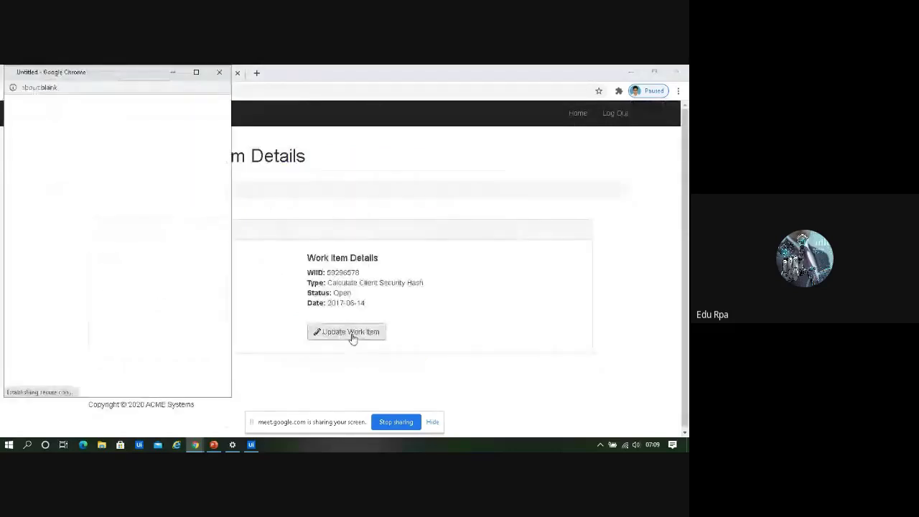
{"action": "left_click", "coordinate": [75, 246]}
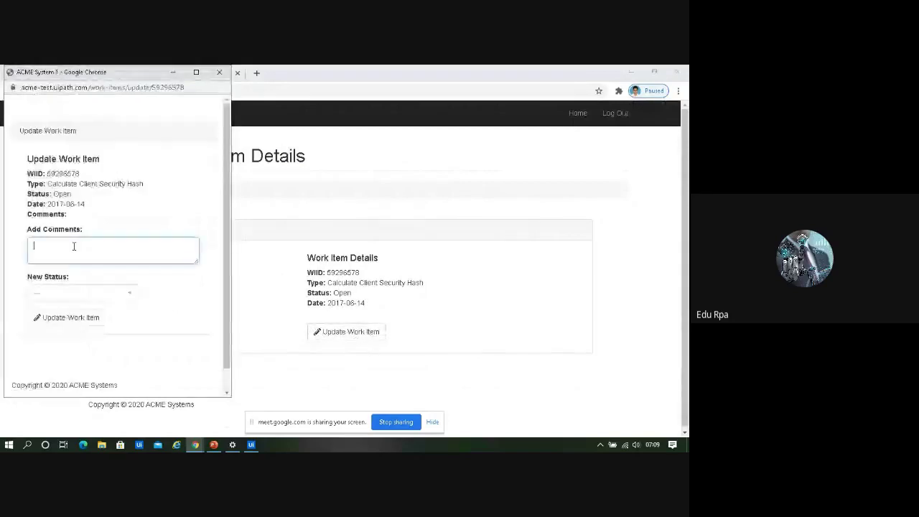
{"action": "type", "text": "4aaec7e71f88b671fe840e6832bf15935808b775"}
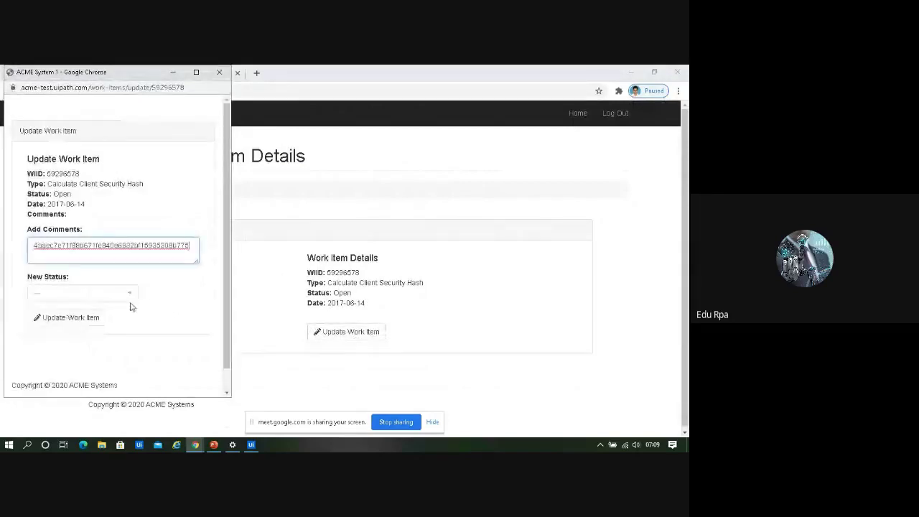
{"action": "left_click", "coordinate": [129, 295]}
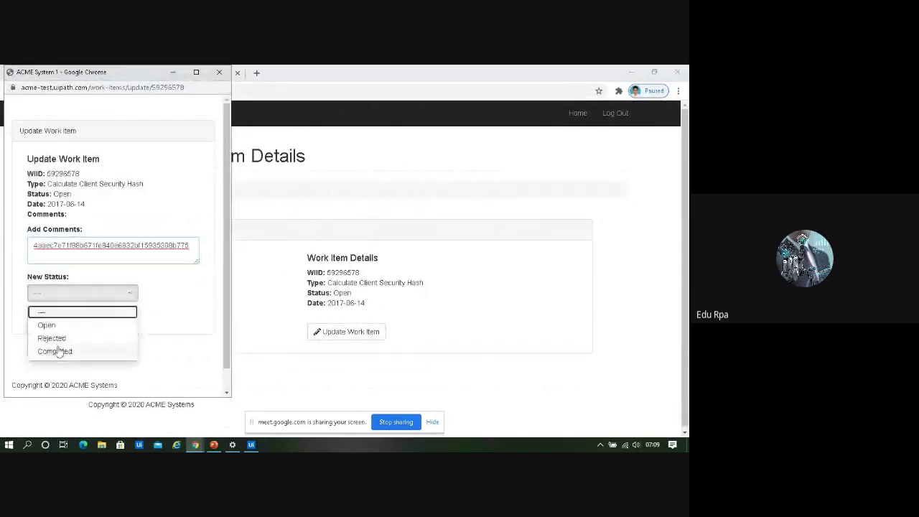
{"action": "left_click", "coordinate": [59, 351]}
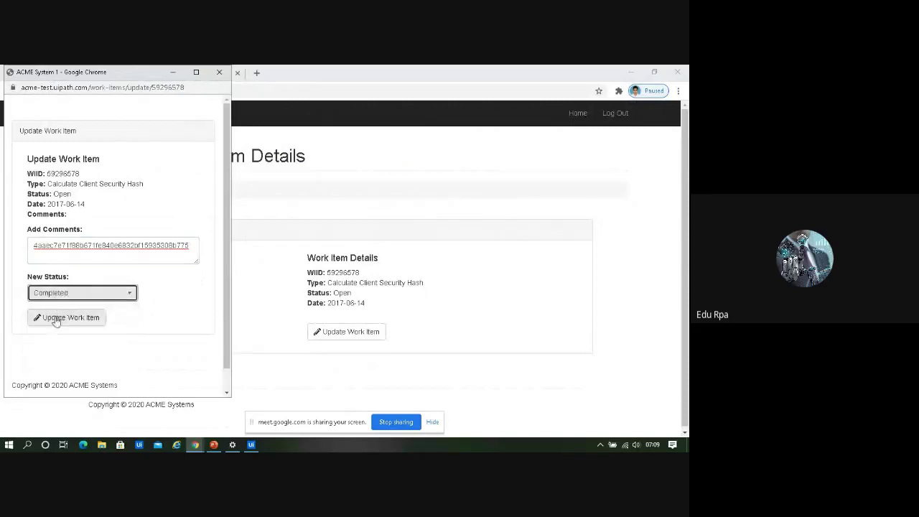
{"action": "left_click", "coordinate": [56, 319]}
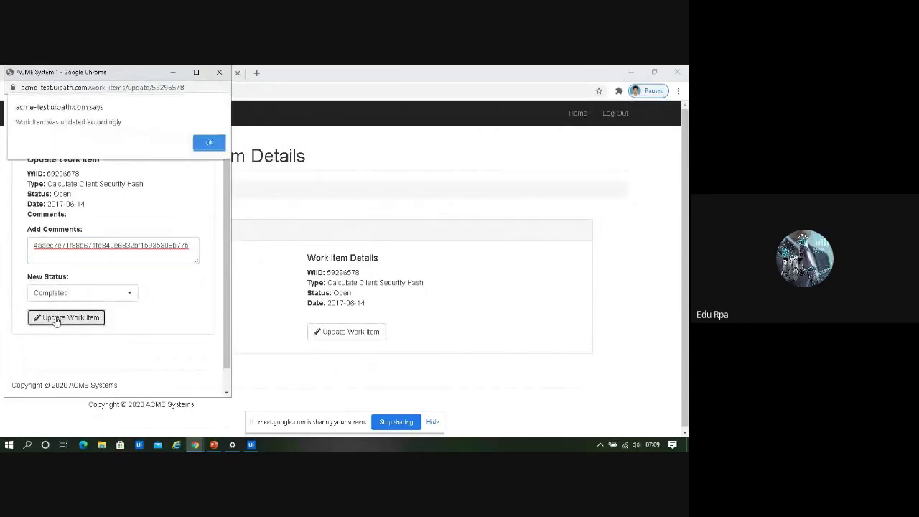
{"action": "left_click", "coordinate": [209, 144]}
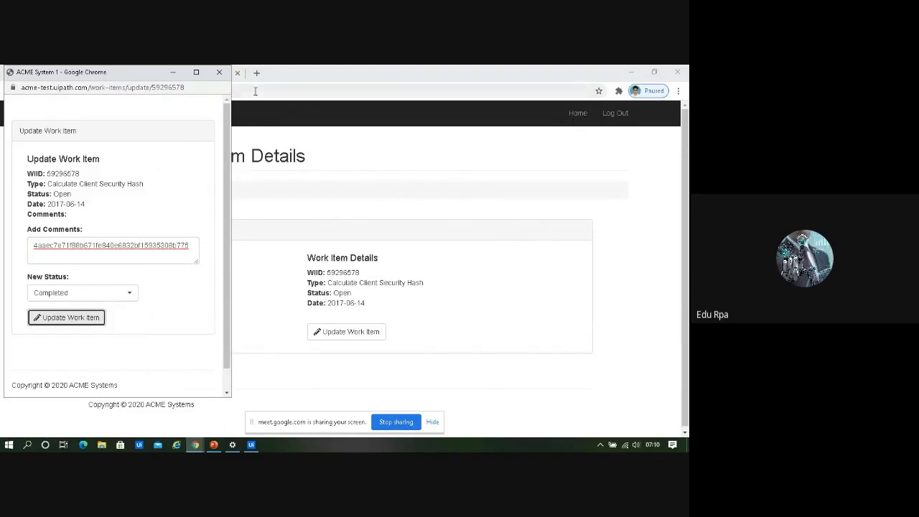
{"action": "left_click", "coordinate": [219, 72]}
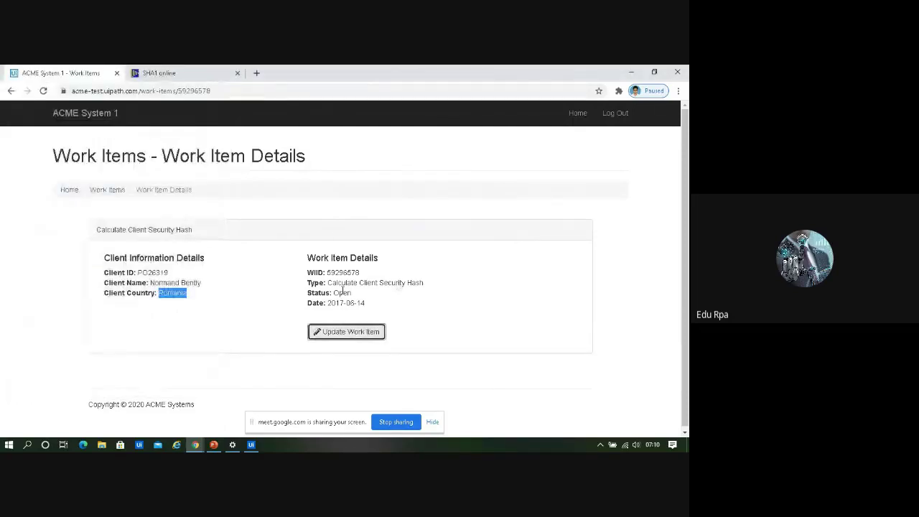
Open the details of work item 59296582 from page 2 of Work Items
{"action": "left_click", "coordinate": [70, 190]}
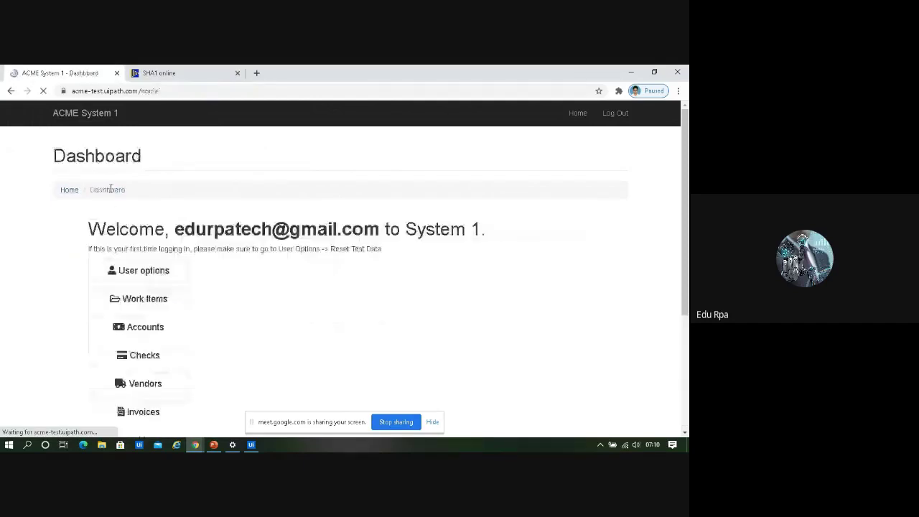
{"action": "left_click", "coordinate": [172, 300]}
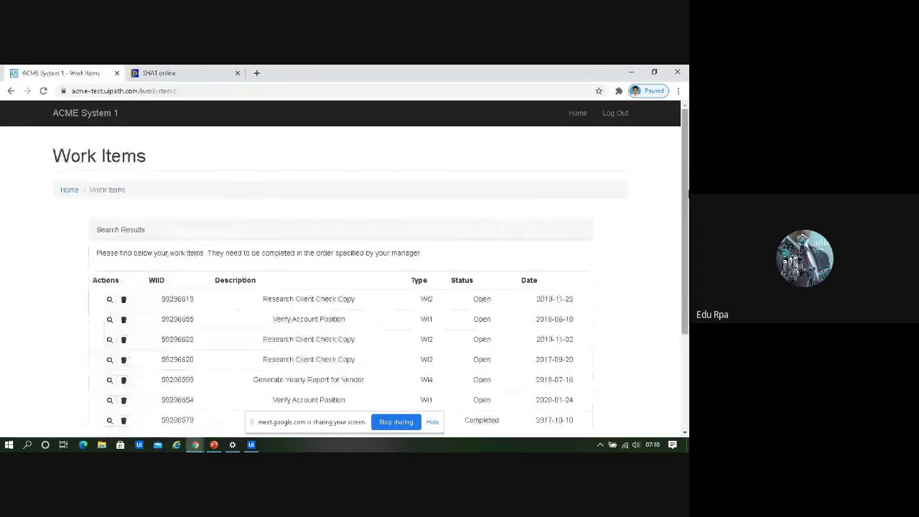
{"action": "scroll", "coordinate": [341, 279], "scroll_direction": "down", "scroll_amount": 3}
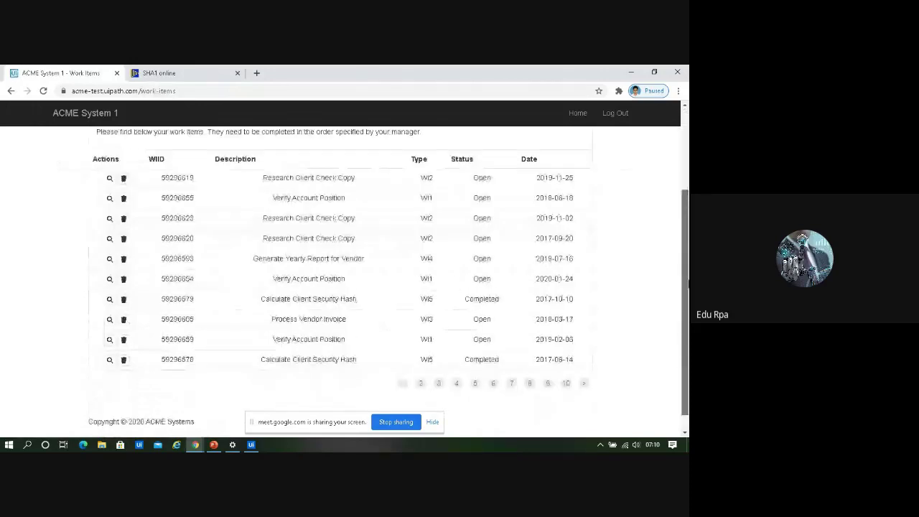
{"action": "scroll", "coordinate": [388, 280], "scroll_direction": "down", "scroll_amount": 1}
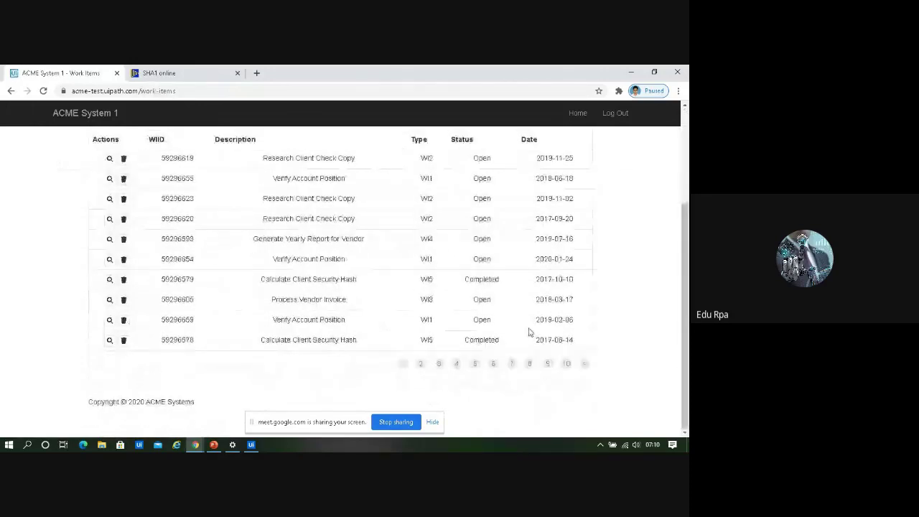
{"action": "left_click", "coordinate": [422, 365]}
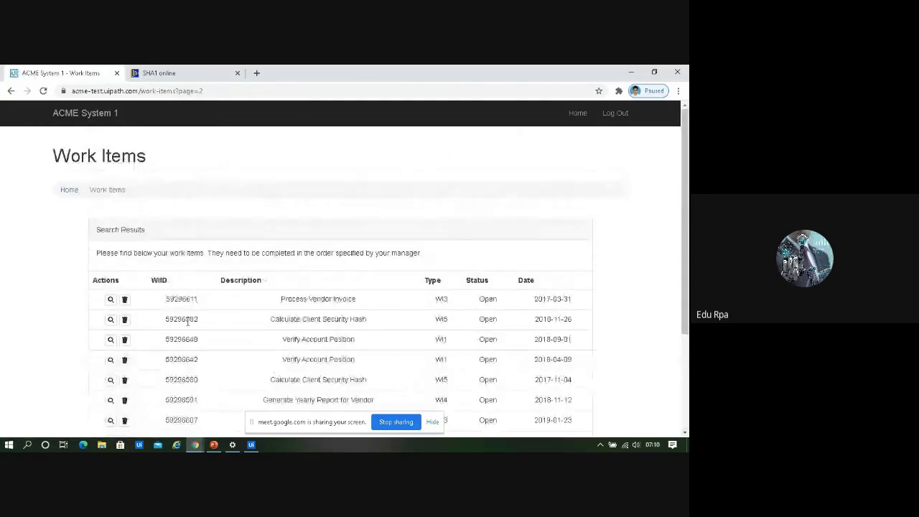
{"action": "left_click", "coordinate": [112, 320]}
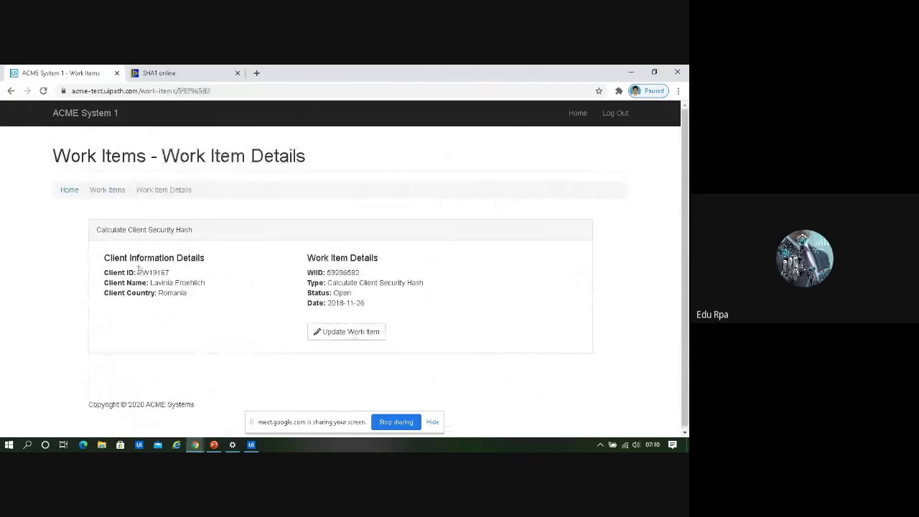
Select the client ID, name and country details and compare them with the SHA1 online page
{"action": "left_click_drag", "start_coordinate": [138, 272], "coordinate": [235, 296]}
{"action": "left_click", "coordinate": [153, 284]}
{"action": "left_click", "coordinate": [198, 285]}
{"action": "left_click", "coordinate": [168, 68]}
{"action": "left_click", "coordinate": [48, 71]}
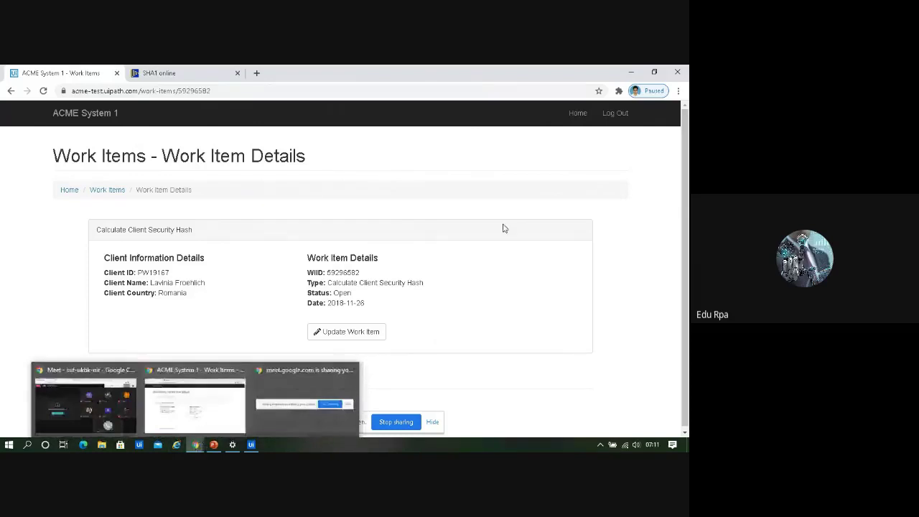
Log out of ACME System 1 and bring the video call window forward
{"action": "left_click", "coordinate": [615, 114]}
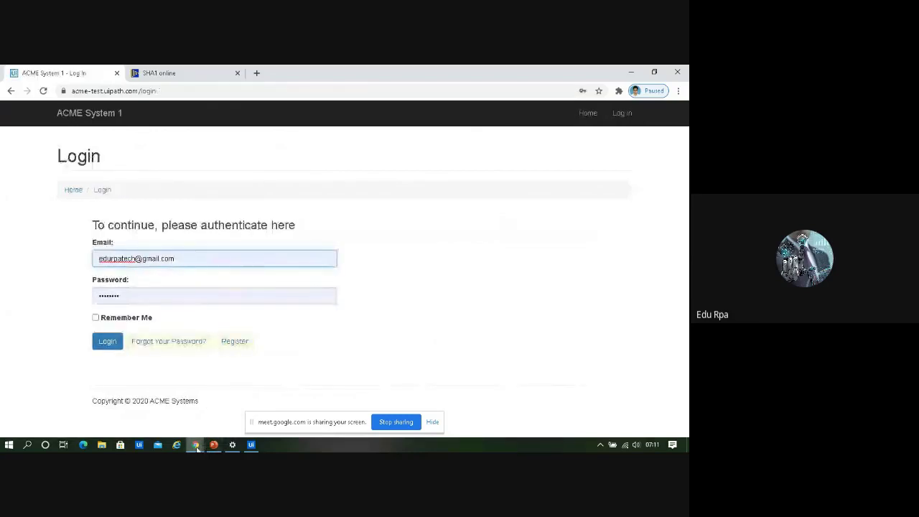
{"action": "mouse_move", "coordinate": [197, 446]}
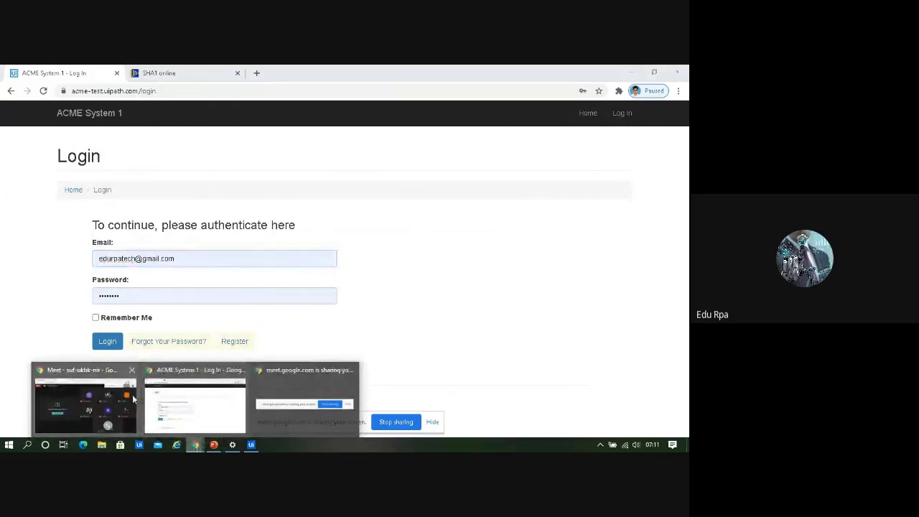
{"action": "left_click", "coordinate": [132, 399]}
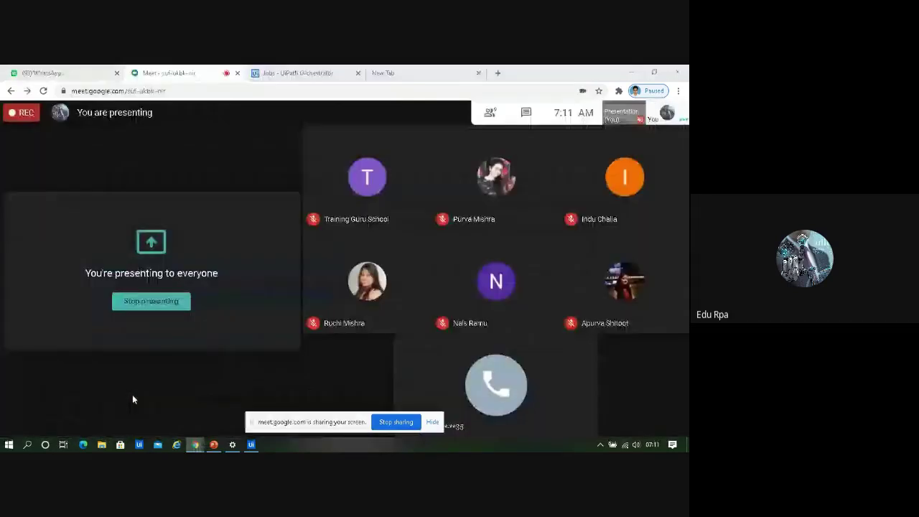
Remove the third queue from the Orchestrator Queues list
{"action": "left_click", "coordinate": [320, 72]}
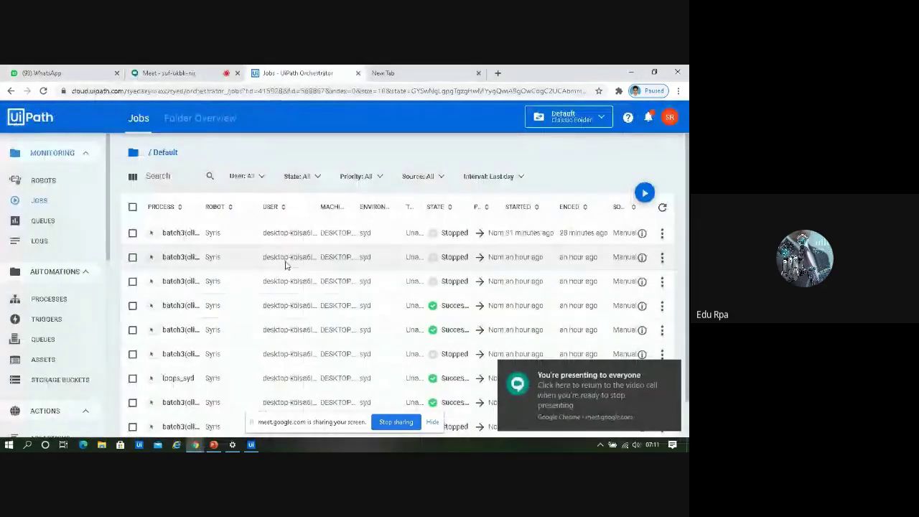
{"action": "left_click", "coordinate": [51, 222]}
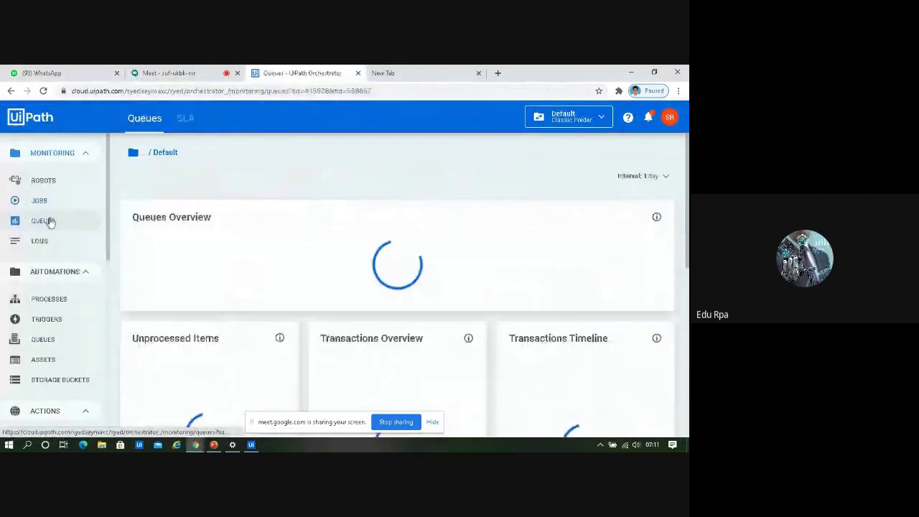
{"action": "left_click", "coordinate": [43, 340]}
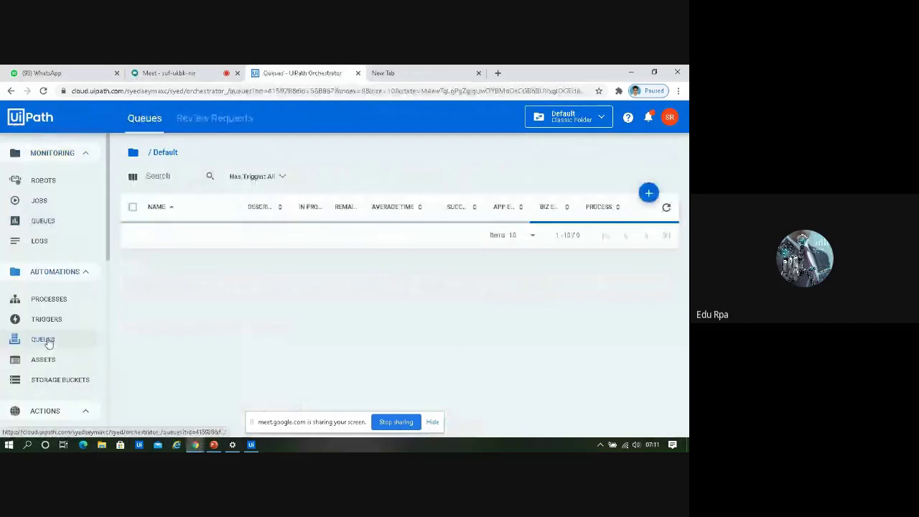
{"action": "left_click", "coordinate": [665, 282]}
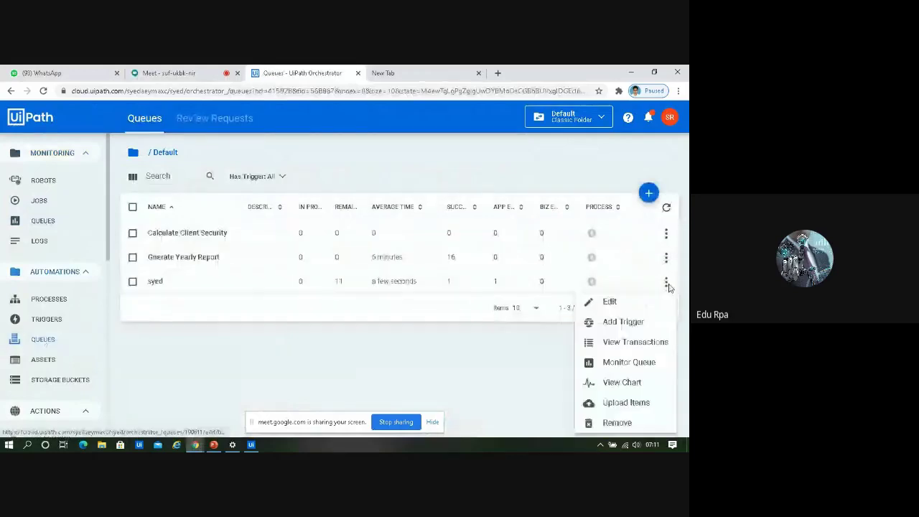
{"action": "left_click", "coordinate": [616, 424]}
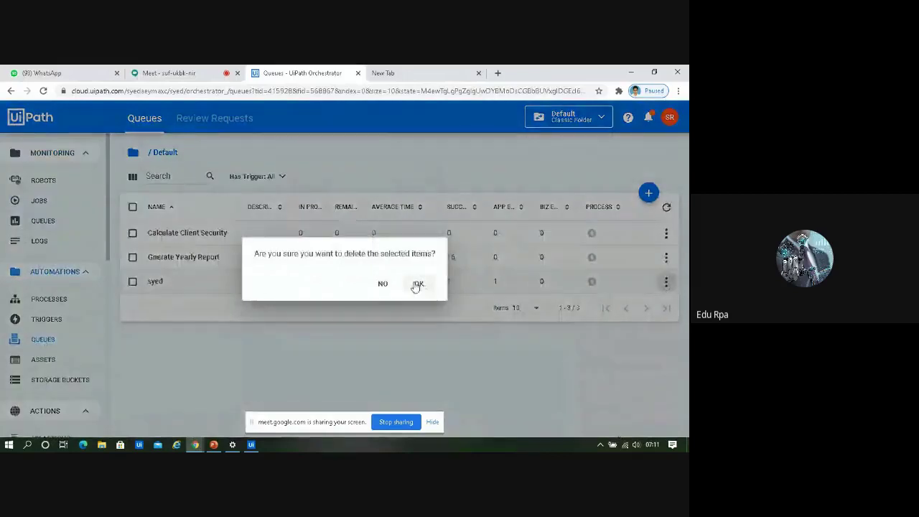
{"action": "left_click", "coordinate": [416, 284]}
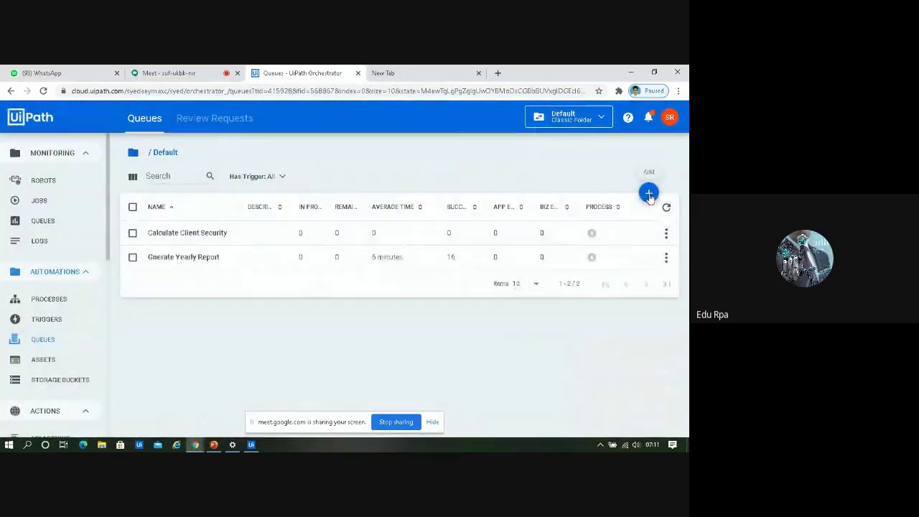
Create a new queue under the same name, then return to ACME System 1
{"action": "left_click", "coordinate": [648, 194]}
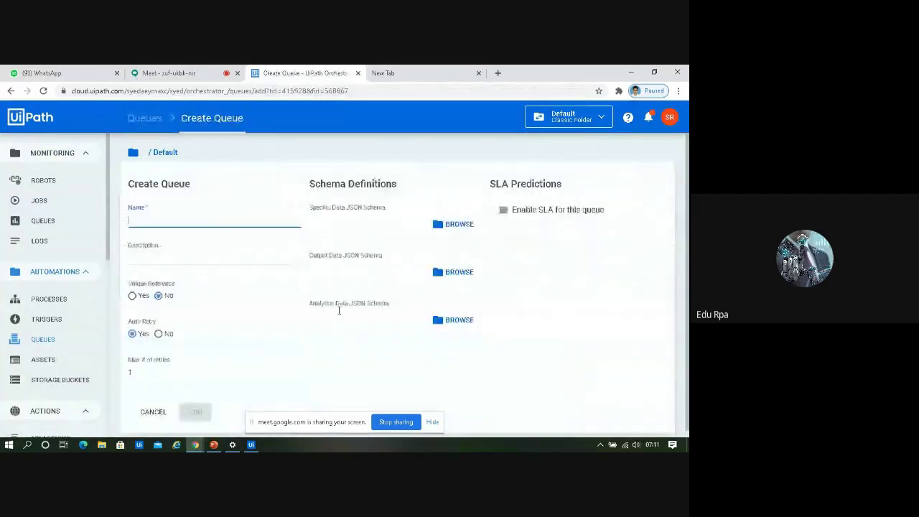
{"action": "type", "text": "syyed"}
{"action": "key", "text": "BackSpace"}
{"action": "key", "text": "BackSpace"}
{"action": "key", "text": "BackSpace"}
{"action": "key", "text": "BackSpace"}
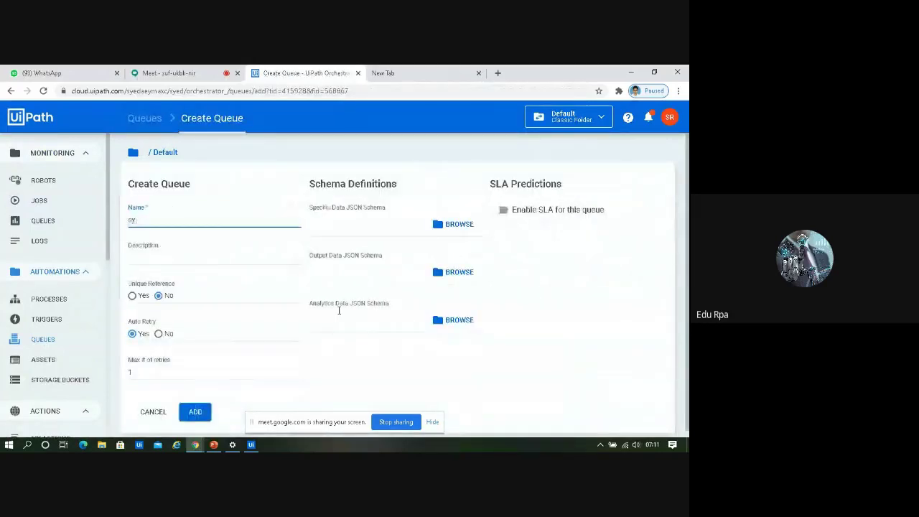
{"action": "type", "text": "yed"}
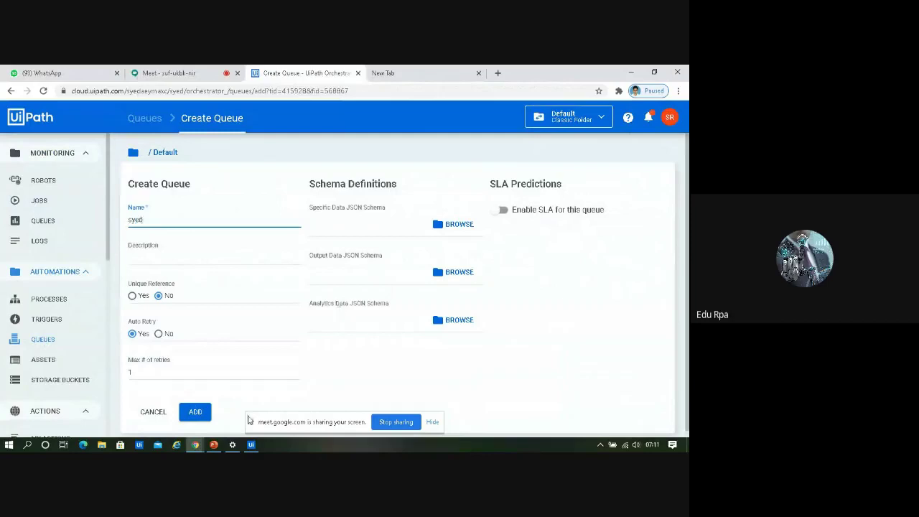
{"action": "left_click", "coordinate": [195, 412]}
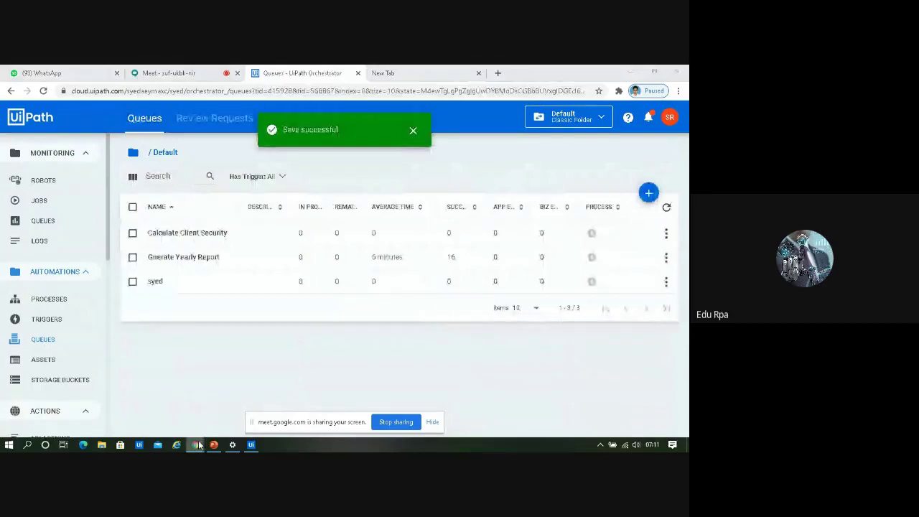
{"action": "mouse_move", "coordinate": [195, 444]}
{"action": "left_click", "coordinate": [213, 430]}
Log in, reset the ACME test data via User options, confirm the alert, and log out
{"action": "left_click", "coordinate": [104, 344]}
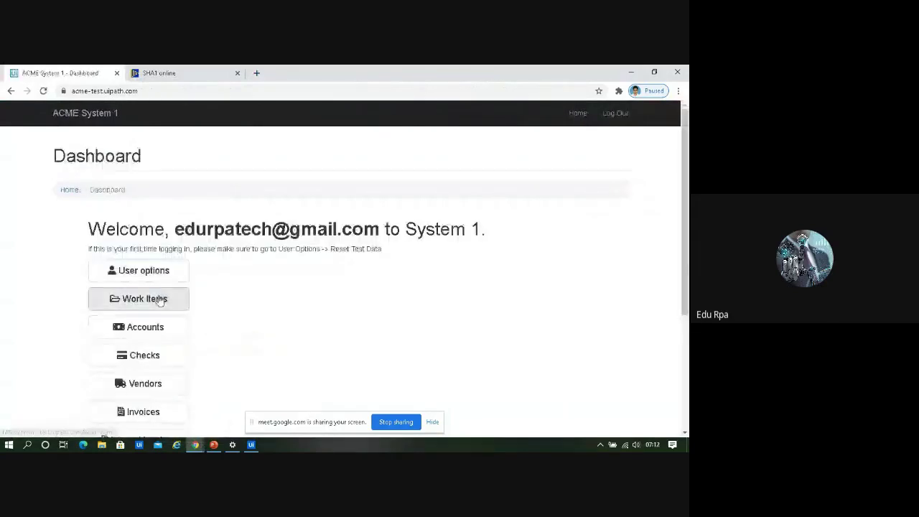
{"action": "left_click", "coordinate": [154, 279]}
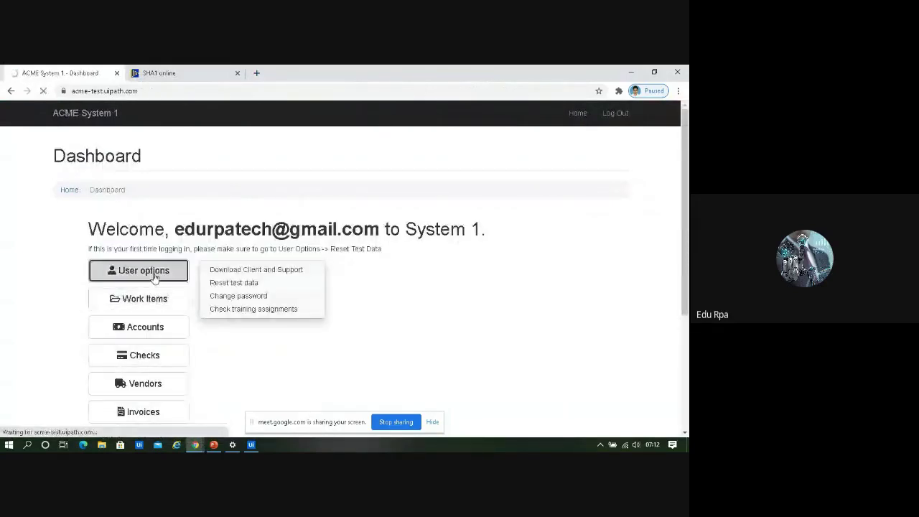
{"action": "left_click", "coordinate": [68, 192]}
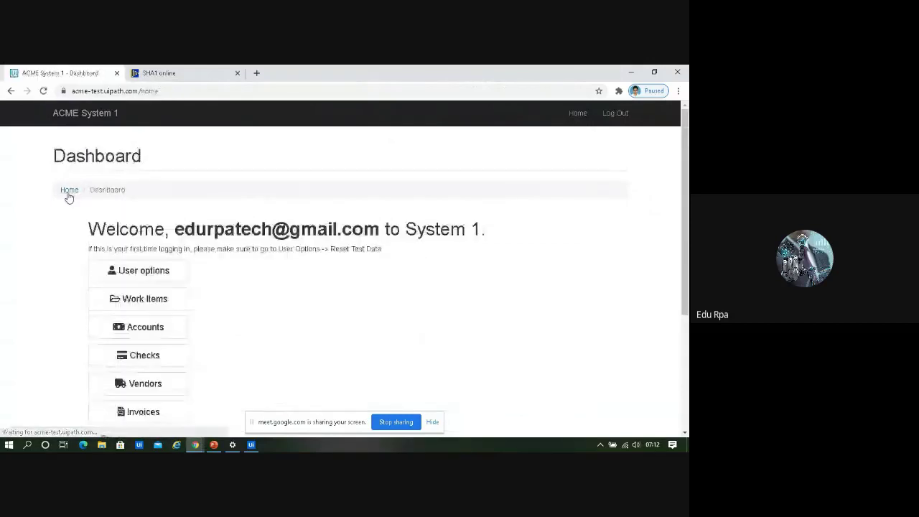
{"action": "left_click", "coordinate": [149, 274]}
{"action": "left_click", "coordinate": [233, 284]}
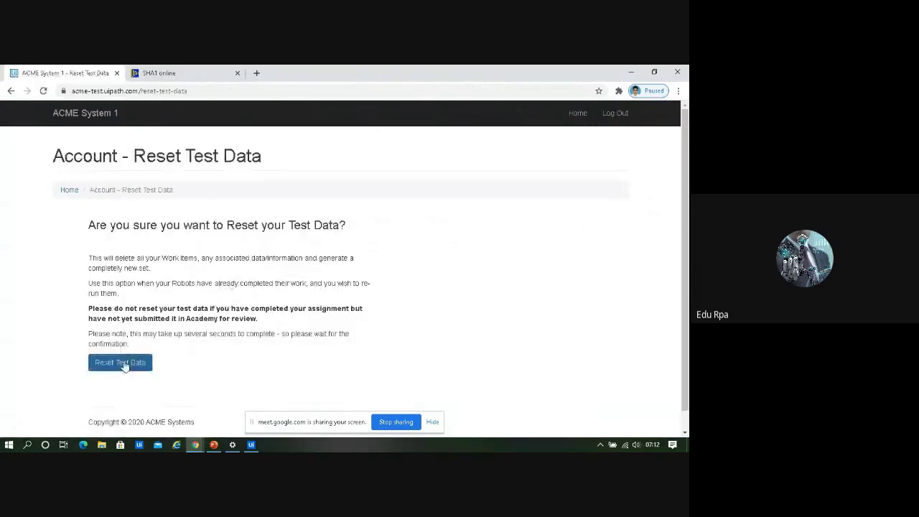
{"action": "left_click", "coordinate": [123, 362]}
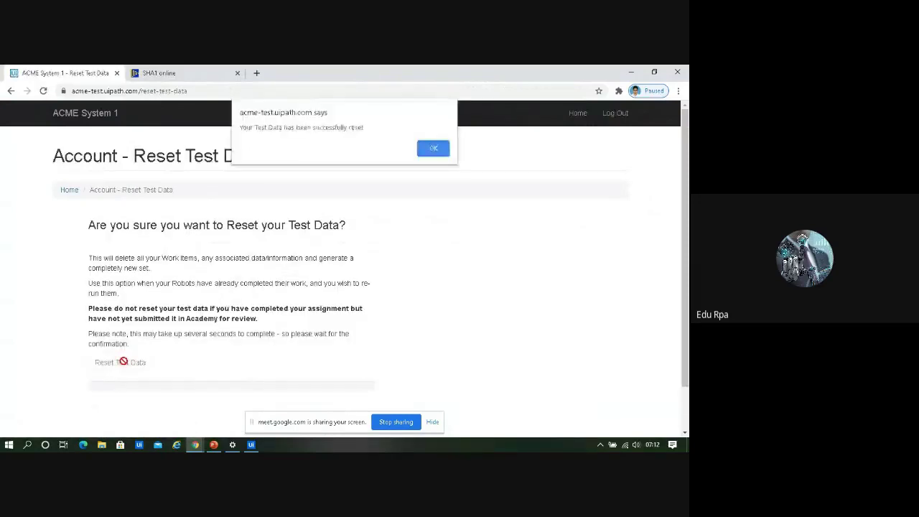
{"action": "left_click", "coordinate": [421, 149]}
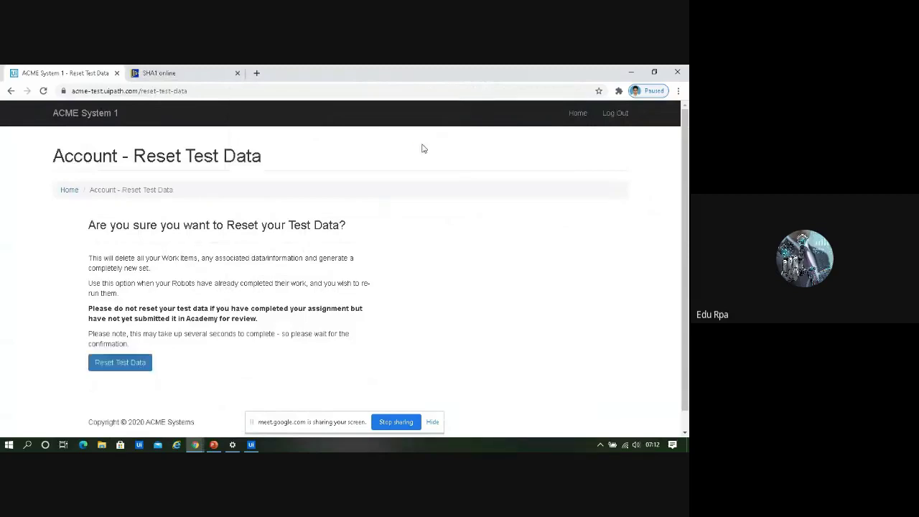
{"action": "left_click", "coordinate": [622, 117]}
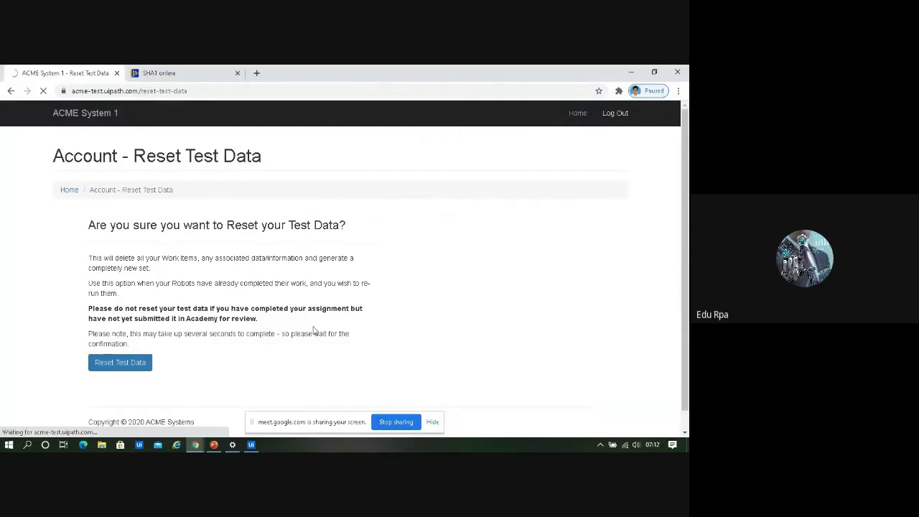
Go to the Orchestrator Jobs list, with the ACME login window ready
{"action": "mouse_move", "coordinate": [197, 446]}
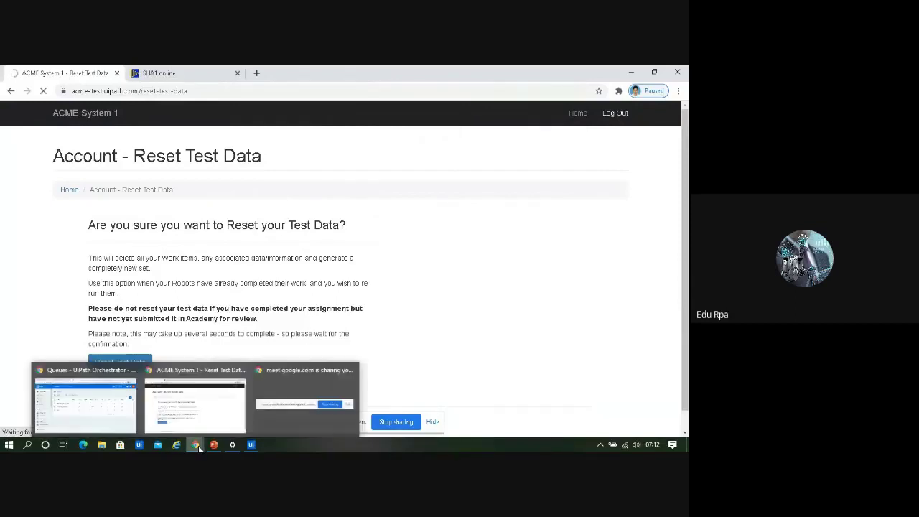
{"action": "left_click", "coordinate": [91, 410]}
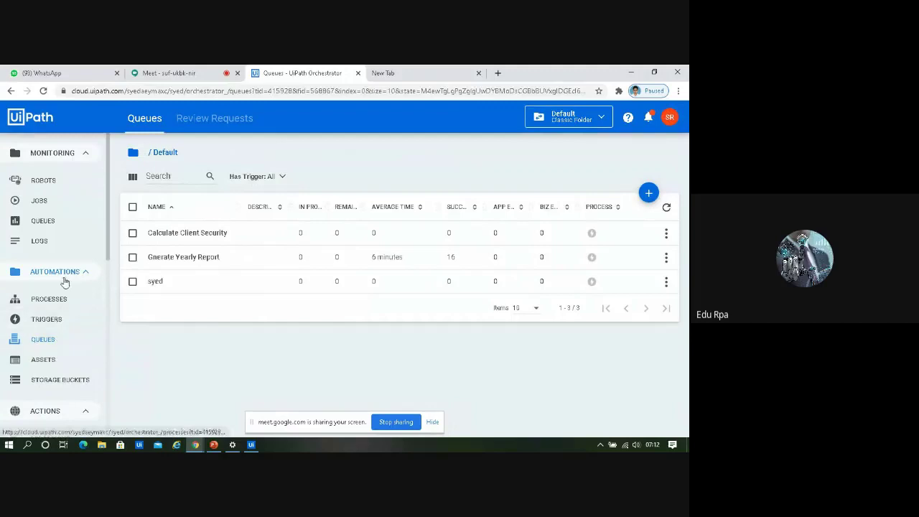
{"action": "left_click", "coordinate": [40, 200]}
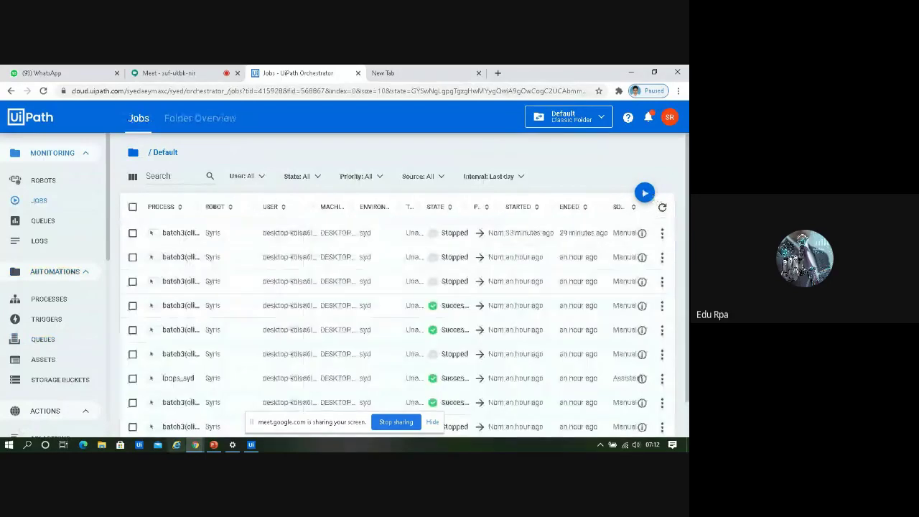
{"action": "left_click", "coordinate": [191, 445]}
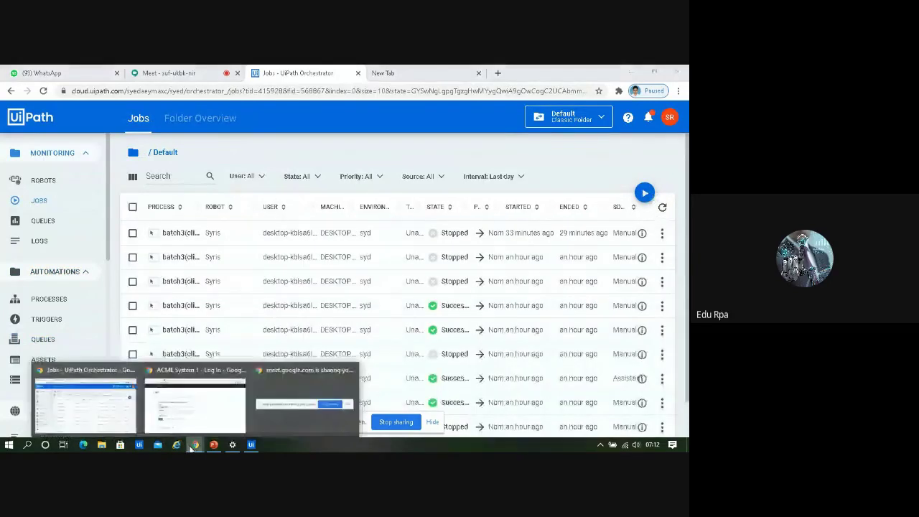
{"action": "left_click", "coordinate": [221, 407]}
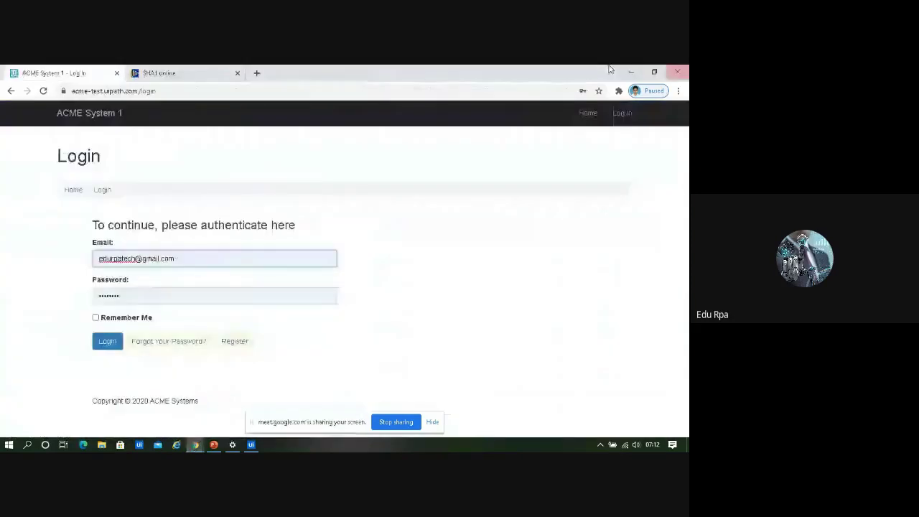
{"action": "left_click", "coordinate": [630, 71]}
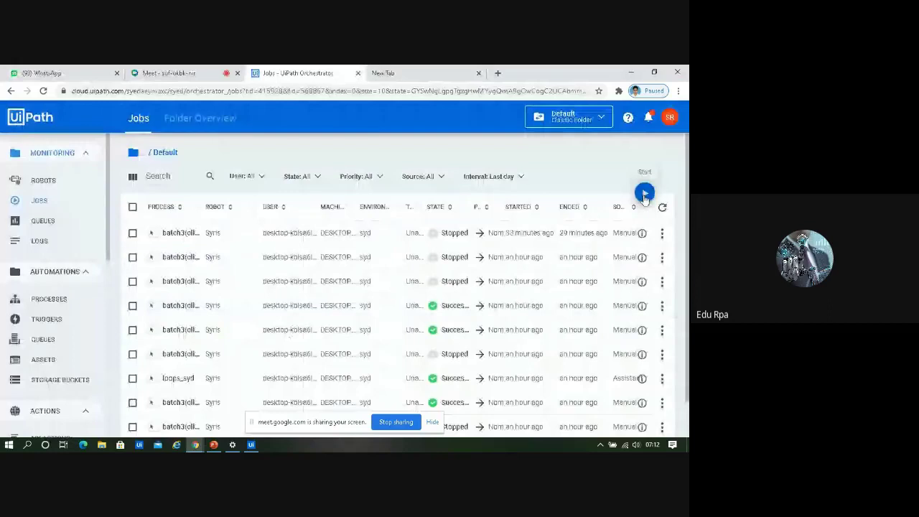
Start a job running batch3(client hash) on the Syris robot
{"action": "left_click", "coordinate": [644, 194]}
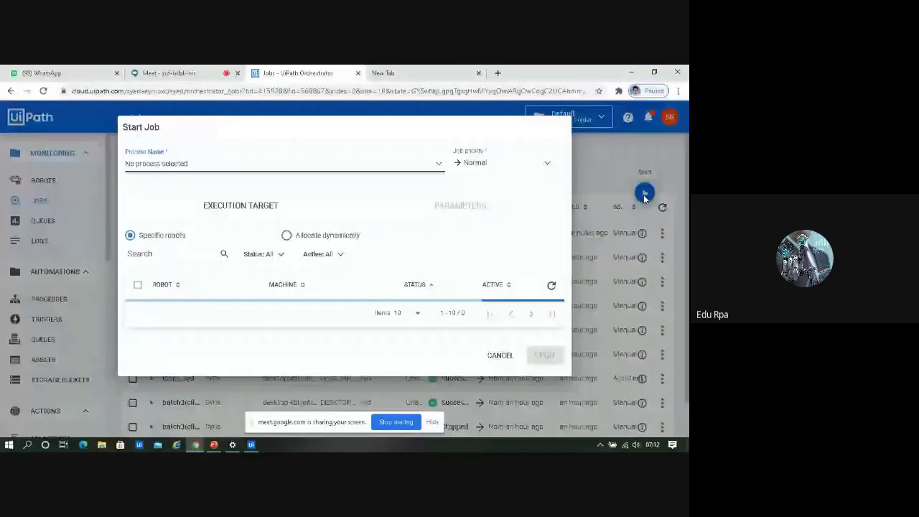
{"action": "left_click", "coordinate": [437, 163]}
{"action": "left_click", "coordinate": [188, 184]}
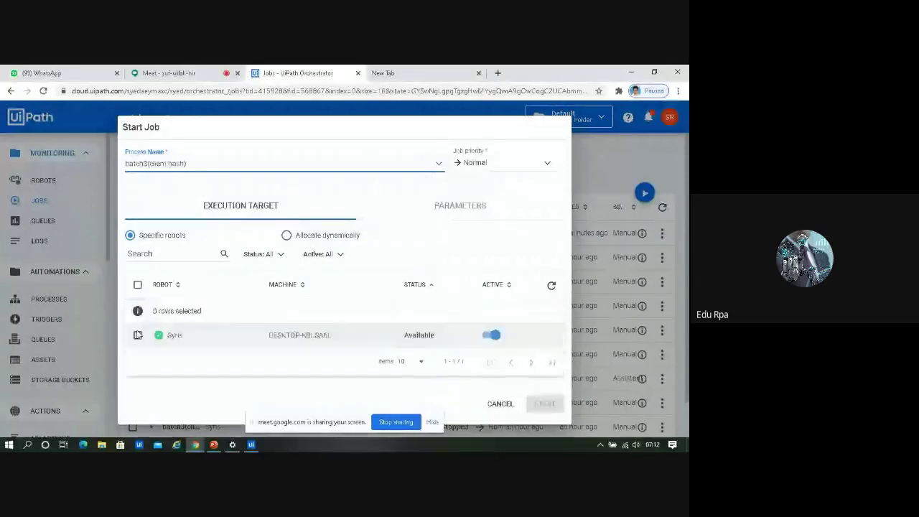
{"action": "left_click", "coordinate": [138, 335]}
{"action": "left_click", "coordinate": [540, 405]}
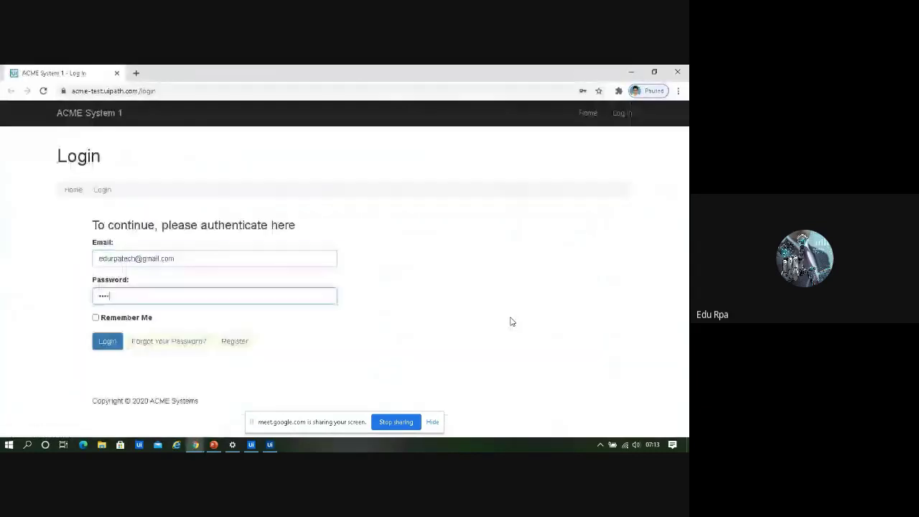
Submit the ACME login so the dashboard shows the valid credentials message
{"action": "left_click", "coordinate": [107, 341]}
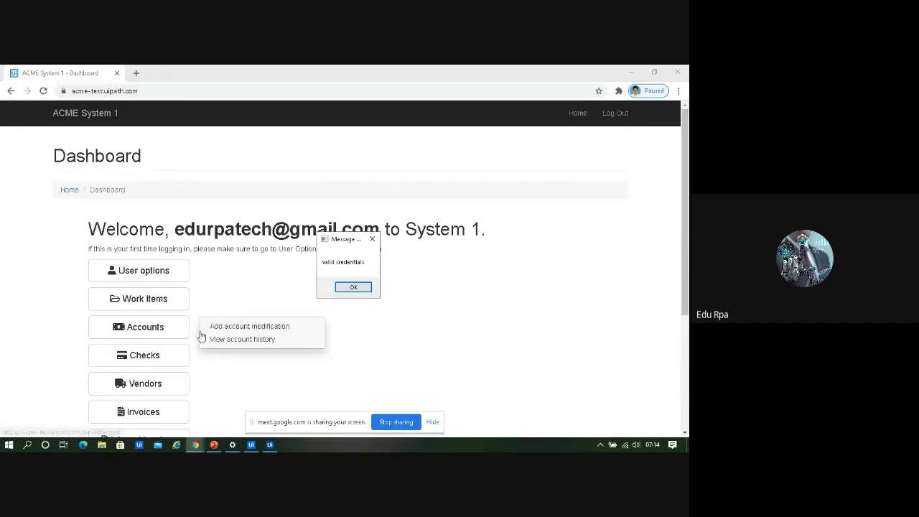
Dismiss the valid credentials message and open the Work Items list
{"action": "left_click", "coordinate": [353, 288]}
{"action": "left_click", "coordinate": [140, 301]}
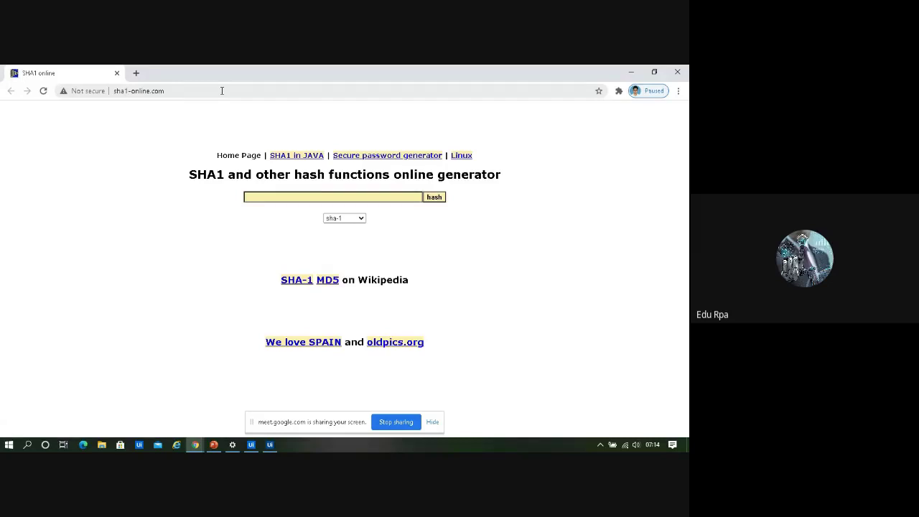
Hash the client's ID-name-Romania string and enter hash 5dc679db0c531e6ad11b79996ef445682dbba0de as the work item comment
{"action": "key", "text": "Return"}
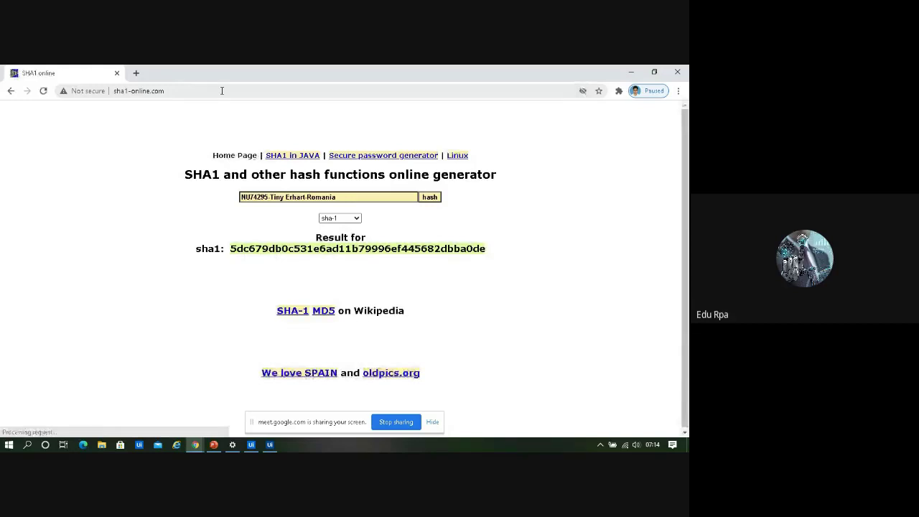
{"action": "left_click", "coordinate": [347, 332]}
{"action": "type", "text": "5dc679db0c531e6ad11b79996ef445682dbba0de"}
{"action": "left_click", "coordinate": [82, 294]}
Set the current work item to Completed and submit the update
{"action": "left_click", "coordinate": [84, 353]}
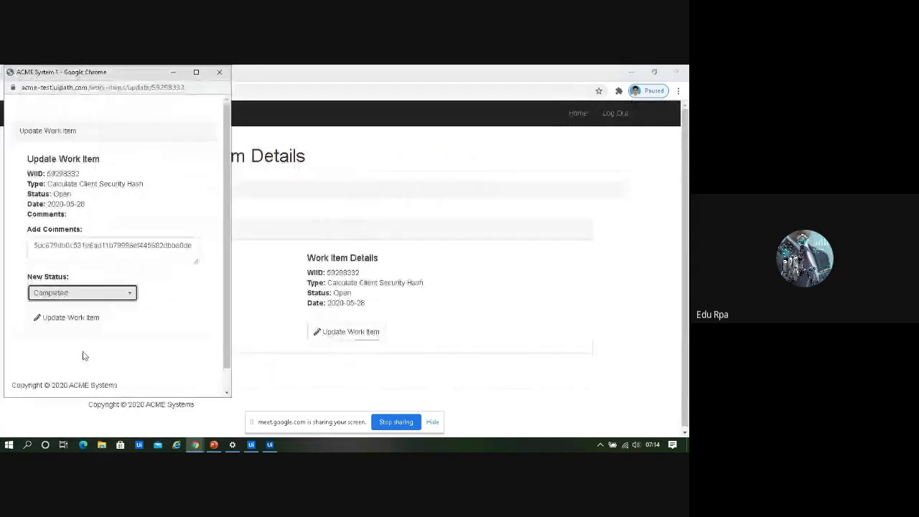
{"action": "left_click", "coordinate": [67, 318]}
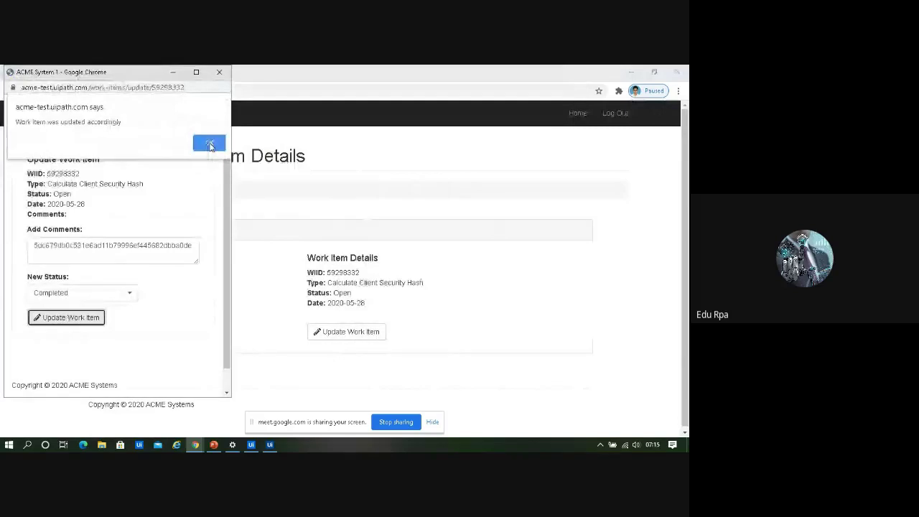
{"action": "left_click", "coordinate": [208, 142]}
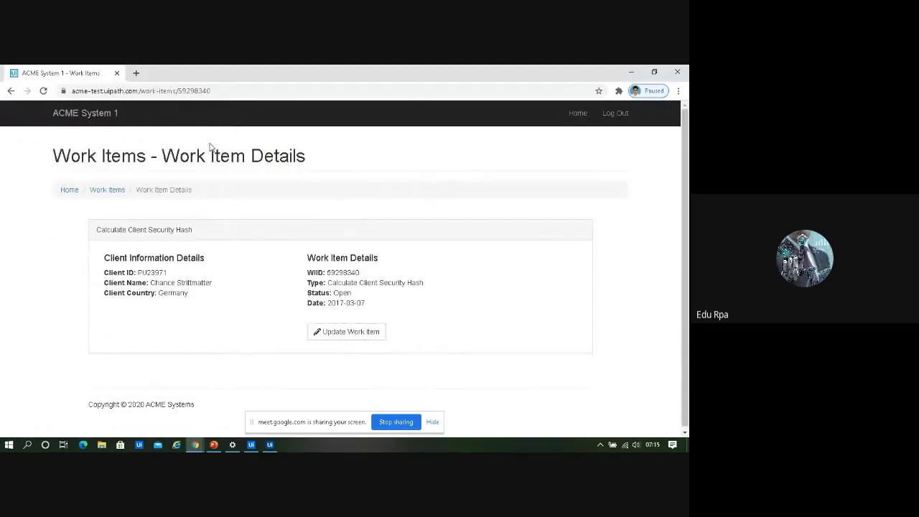
Complete the next work item with comment hash 40dc24d603fd311b6ba3bfd09d814cf4da1ff979
{"action": "left_click", "coordinate": [346, 333]}
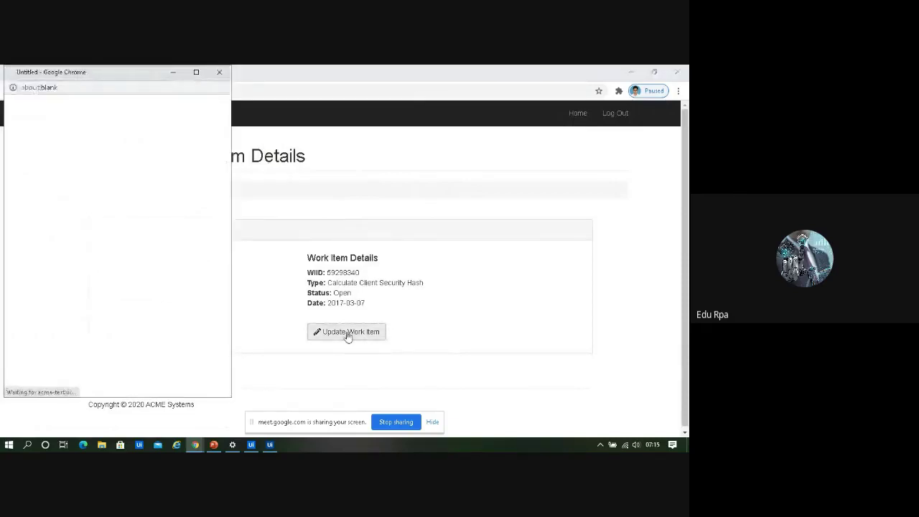
{"action": "type", "text": "40dc24d603fd311b6ba3bfd09d814cf4da1ff979"}
{"action": "left_click", "coordinate": [81, 293]}
{"action": "left_click", "coordinate": [53, 351]}
{"action": "left_click", "coordinate": [66, 319]}
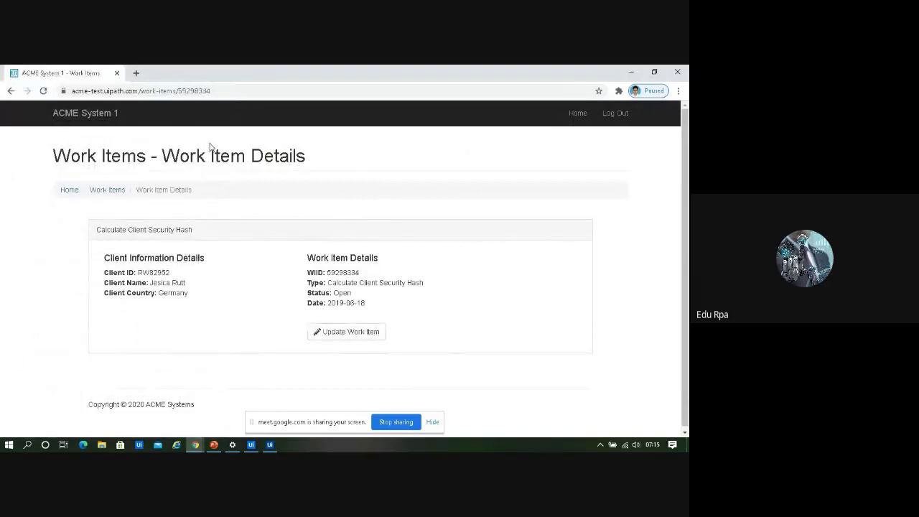
Complete the next work item with comment hash 97169a1bf1d2f9955c63d3d90deb0dbb3f957ec1
{"action": "left_click", "coordinate": [347, 334]}
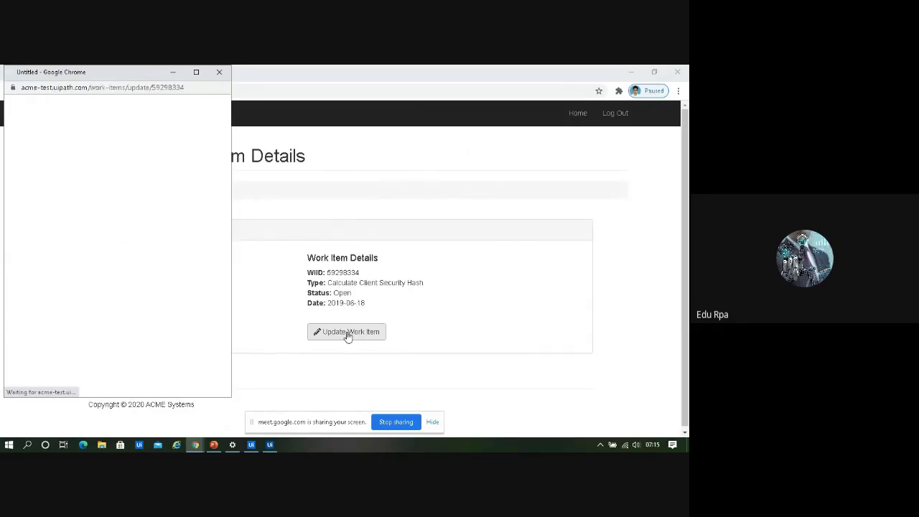
{"action": "left_click", "coordinate": [113, 250]}
{"action": "type", "text": "97169a1bf1d2f9955c63d3d90deb0dbb3f957ec1"}
{"action": "left_click", "coordinate": [82, 292]}
{"action": "left_click", "coordinate": [51, 352]}
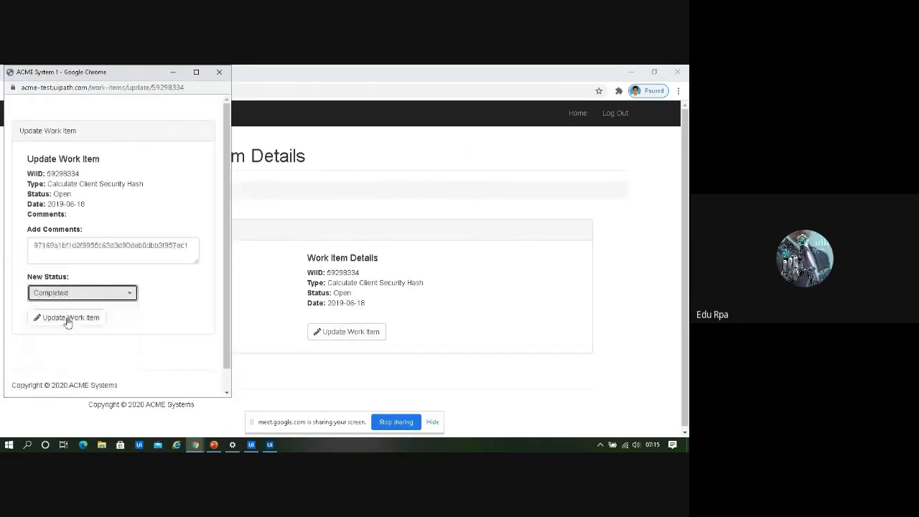
{"action": "left_click", "coordinate": [67, 320]}
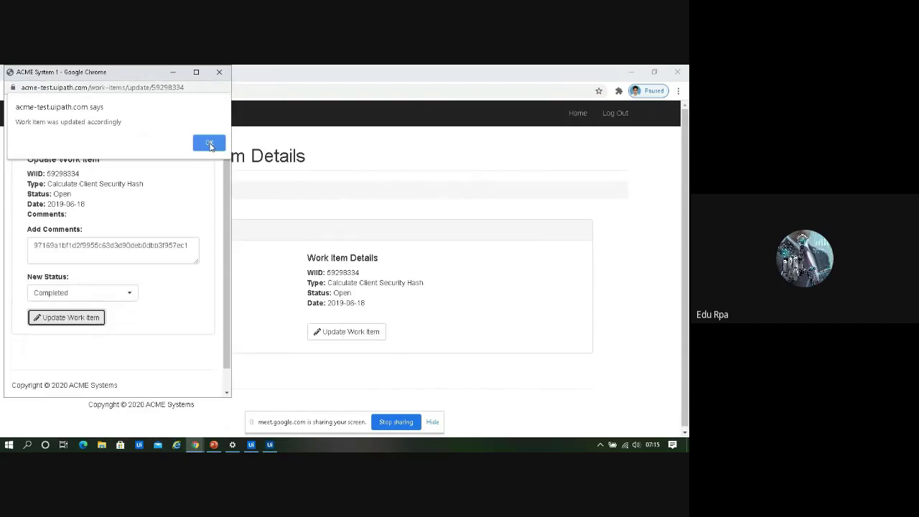
{"action": "left_click", "coordinate": [209, 144]}
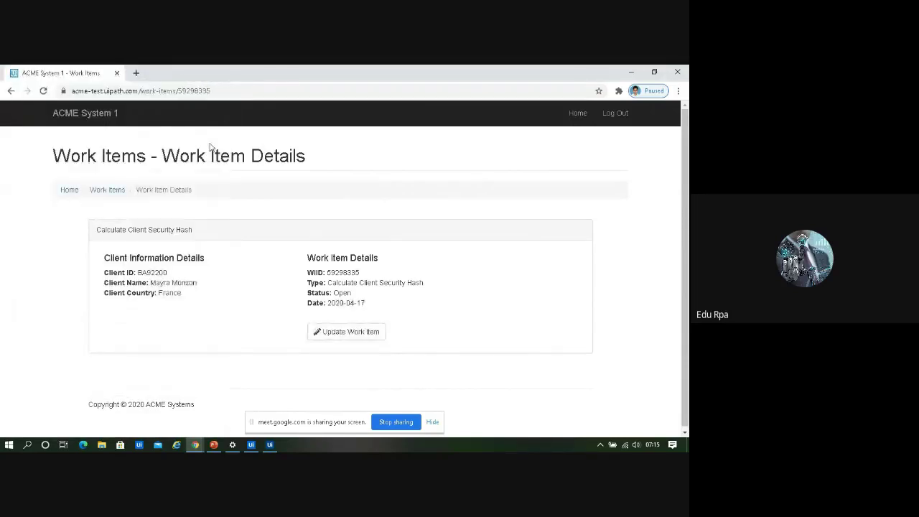
Complete the next work item with comment hash 890dd292afe16ef0694d168bf879a6b0ec33d8c0
{"action": "left_click", "coordinate": [347, 334]}
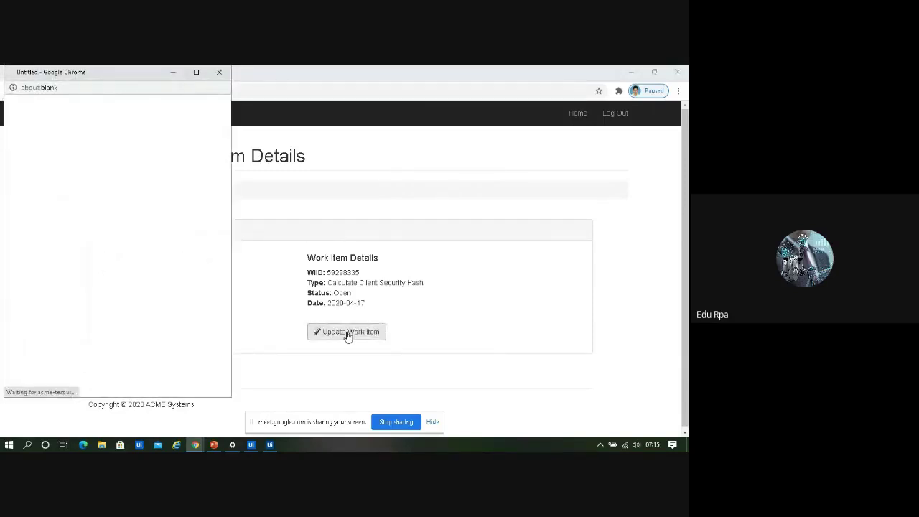
{"action": "type", "text": "890dd292afe16ef0694d168bf879a6b0ec33d8c0"}
{"action": "left_click", "coordinate": [84, 293]}
{"action": "left_click", "coordinate": [84, 353]}
{"action": "left_click", "coordinate": [67, 319]}
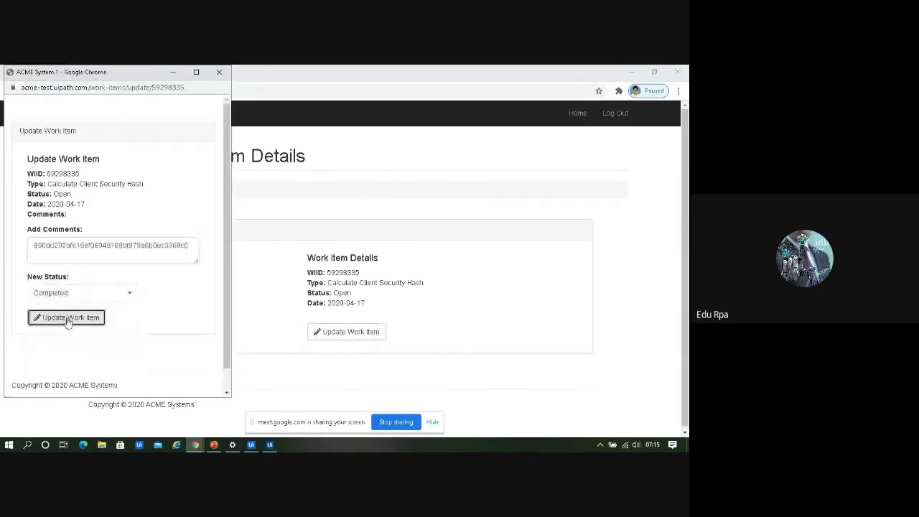
{"action": "left_click", "coordinate": [208, 144]}
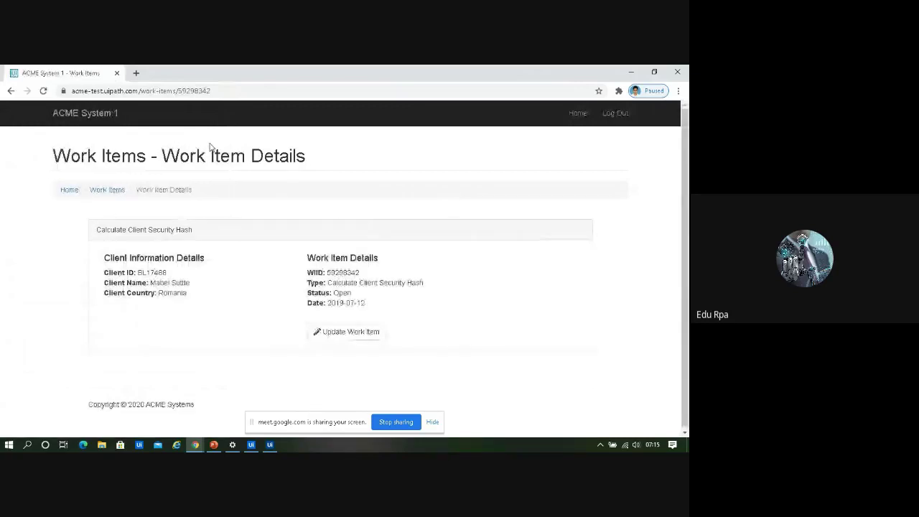
Set the current work item's status to Completed and confirm the update
{"action": "left_click", "coordinate": [347, 333]}
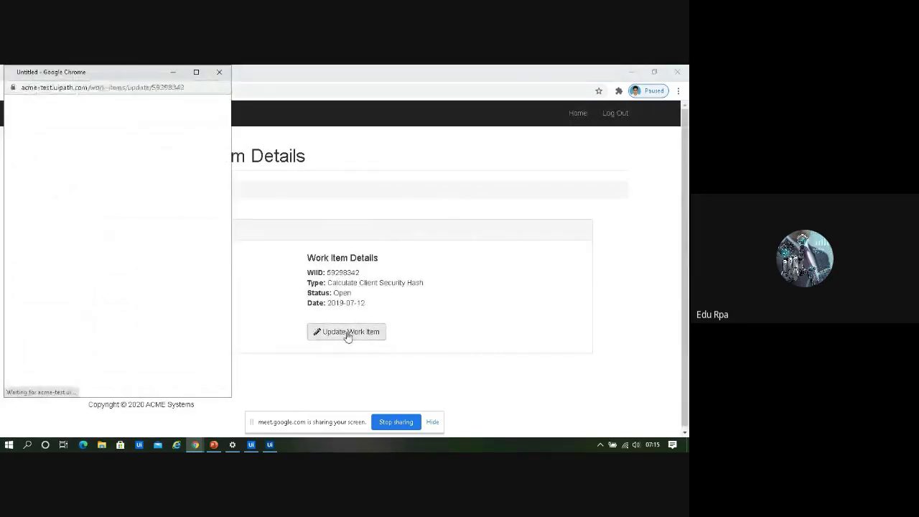
{"action": "left_click", "coordinate": [82, 293]}
{"action": "left_click", "coordinate": [82, 352]}
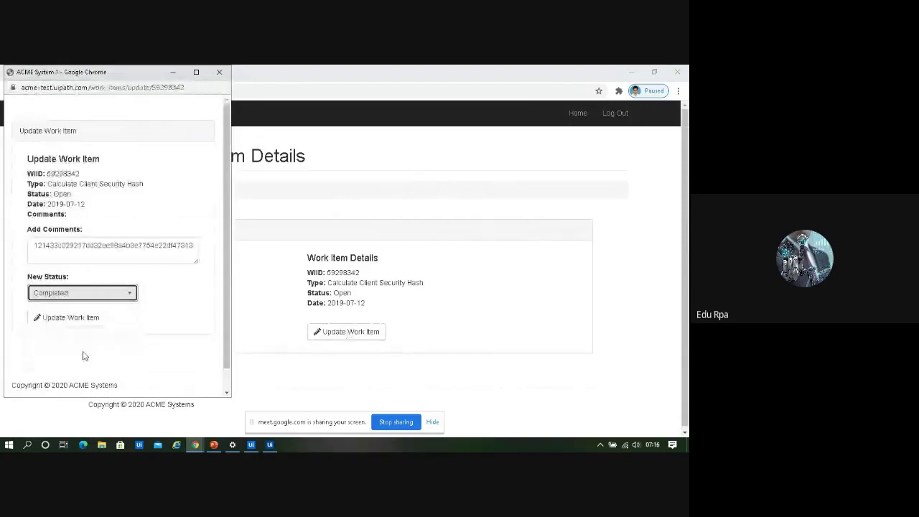
{"action": "left_click", "coordinate": [67, 320]}
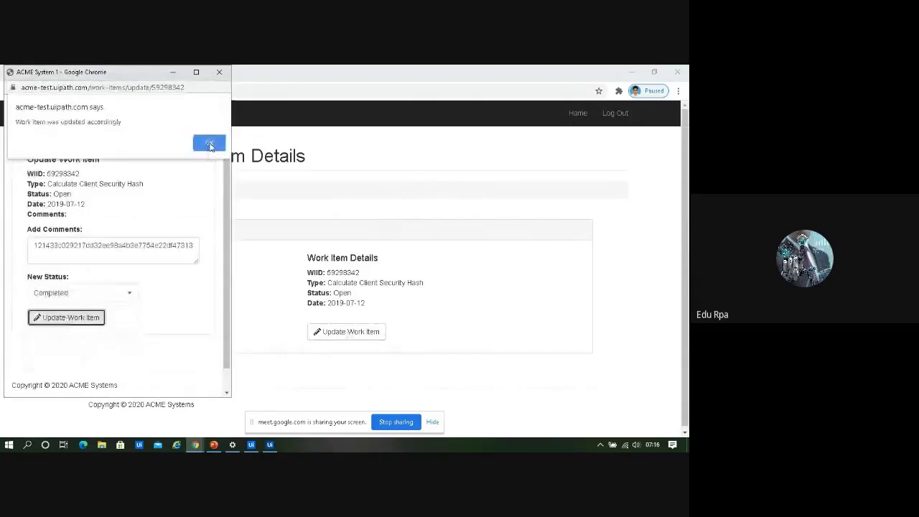
{"action": "left_click", "coordinate": [209, 143]}
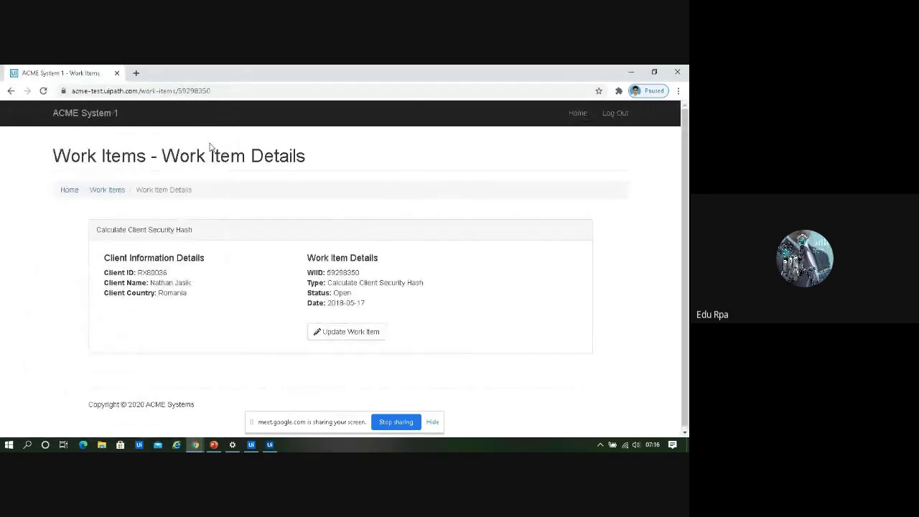
Complete the next work item with hash comment 853e18b58e6f99d1a0b45606e208d9f81ac262cd
{"action": "left_click", "coordinate": [348, 332]}
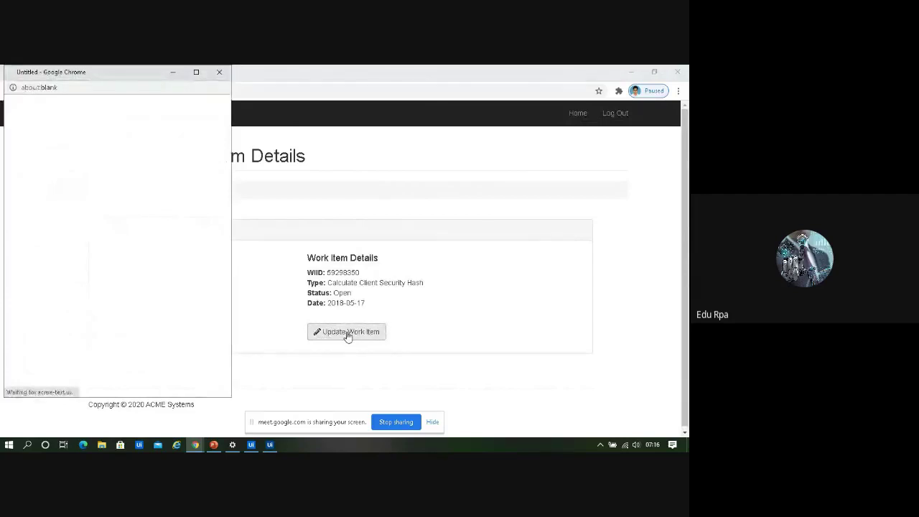
{"action": "type", "text": "853e18b58e6f99d1a0b45606e208d9f81ac262cd"}
{"action": "left_click", "coordinate": [82, 293]}
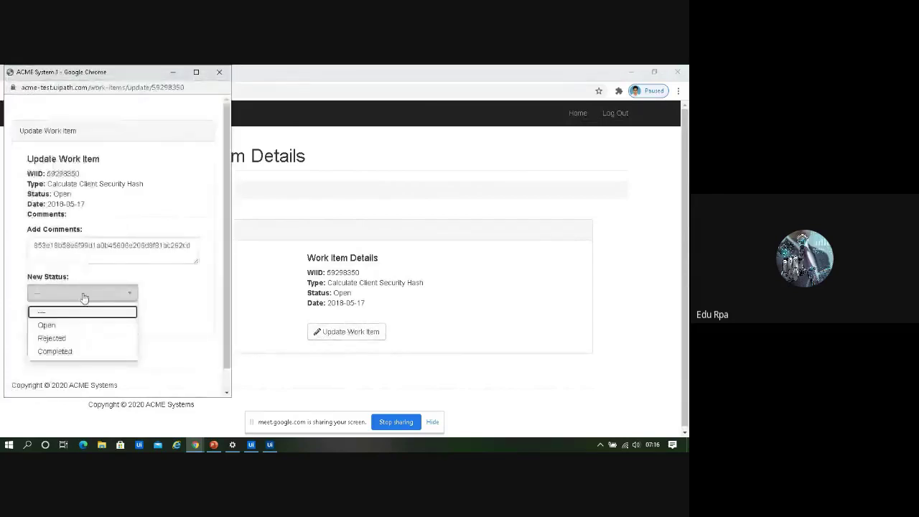
{"action": "left_click", "coordinate": [83, 356]}
{"action": "left_click", "coordinate": [72, 319]}
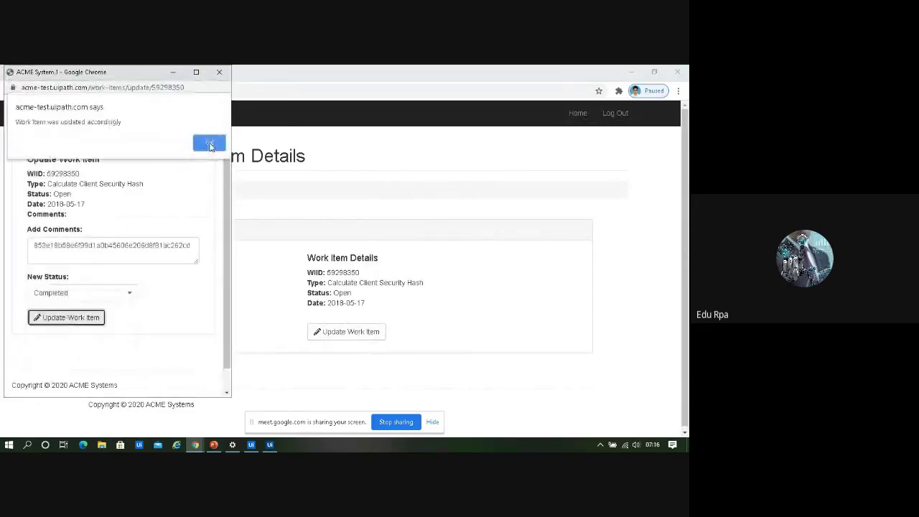
{"action": "left_click", "coordinate": [209, 144]}
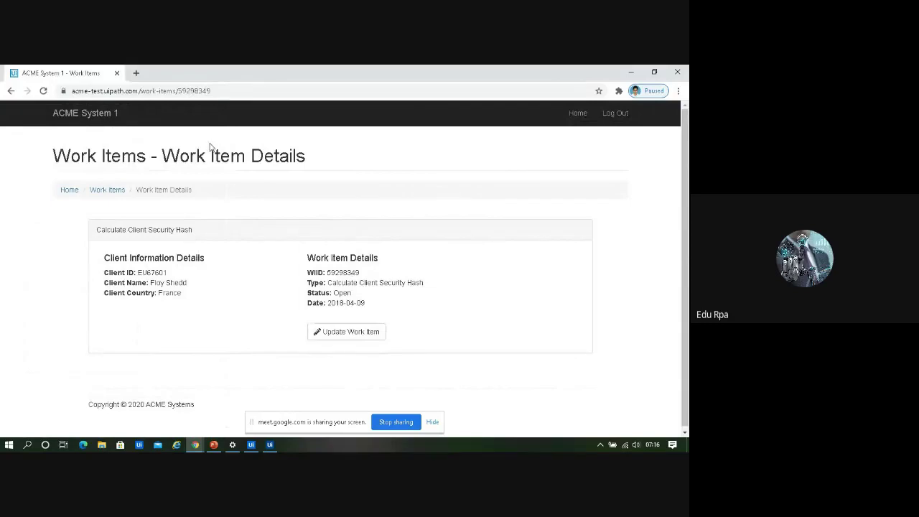
Complete the next work item with hash comment 41ca8b6d137e583f92173eb32456861db4bf8e20
{"action": "left_click", "coordinate": [347, 333]}
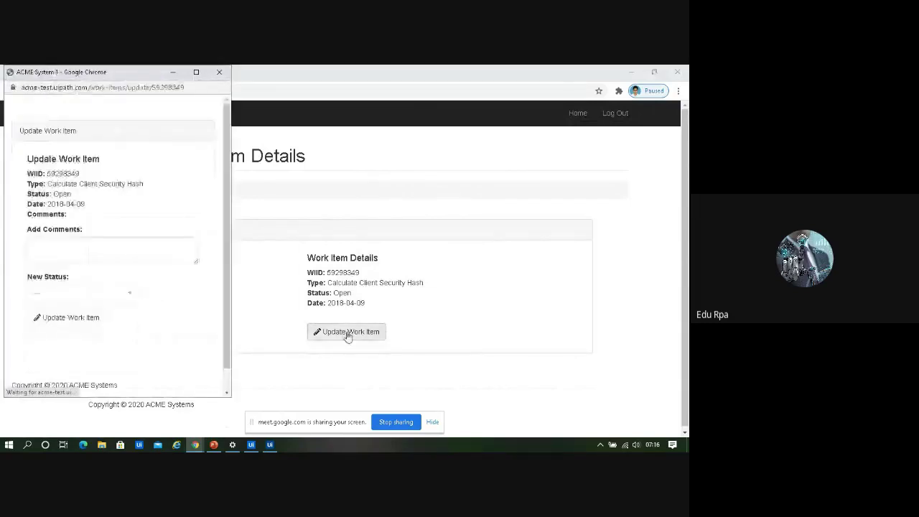
{"action": "type", "text": "41ca8b6d137e583f92173eb32456861db4bf8e20"}
{"action": "left_click", "coordinate": [82, 292]}
{"action": "left_click", "coordinate": [81, 353]}
{"action": "left_click", "coordinate": [67, 319]}
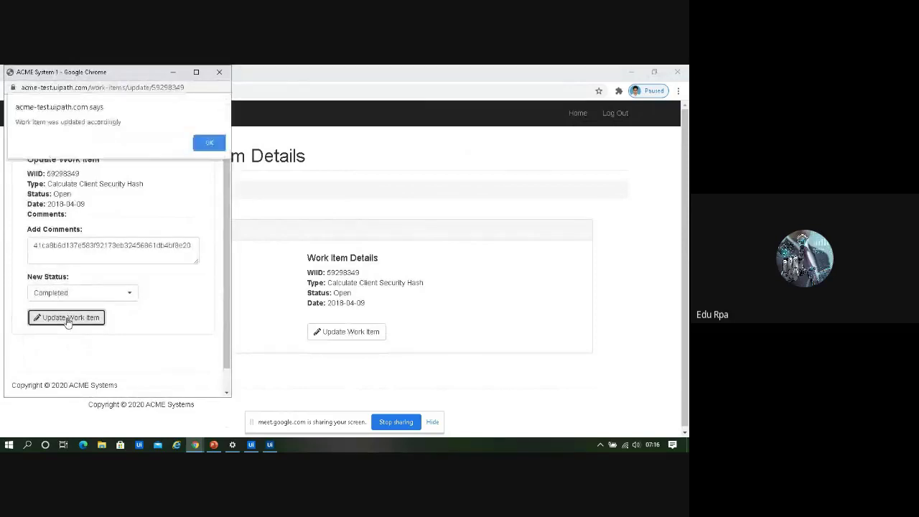
{"action": "left_click", "coordinate": [210, 144]}
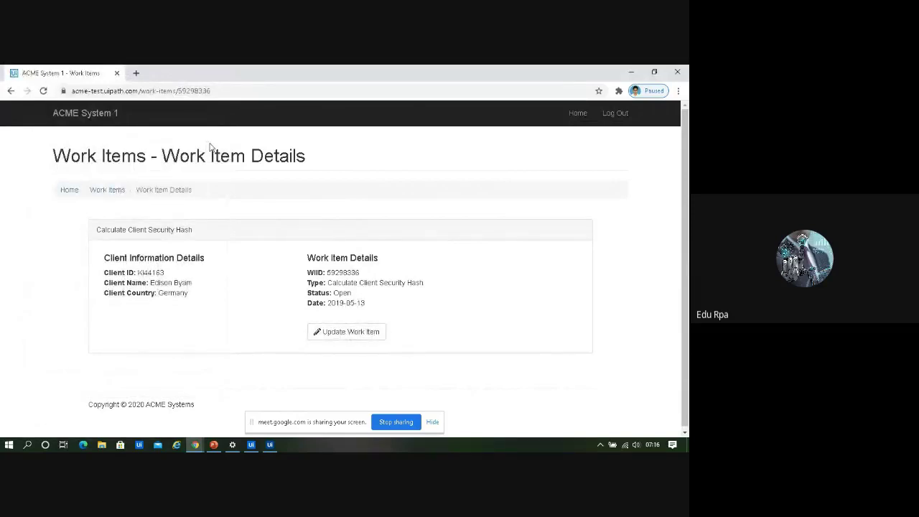
{"action": "left_click", "coordinate": [347, 333]}
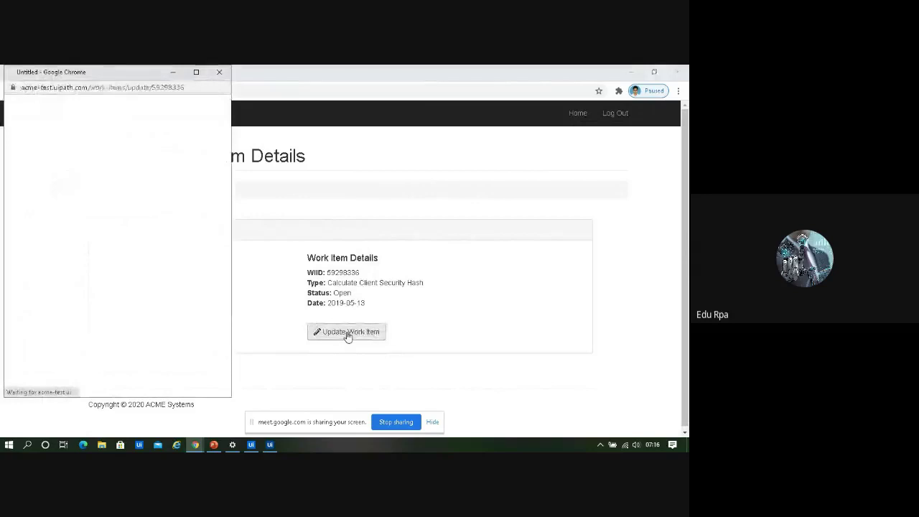
{"action": "type", "text": "3ca93ad31779216eec94933591498effdb72fda4"}
{"action": "left_click", "coordinate": [82, 292]}
{"action": "left_click", "coordinate": [51, 349]}
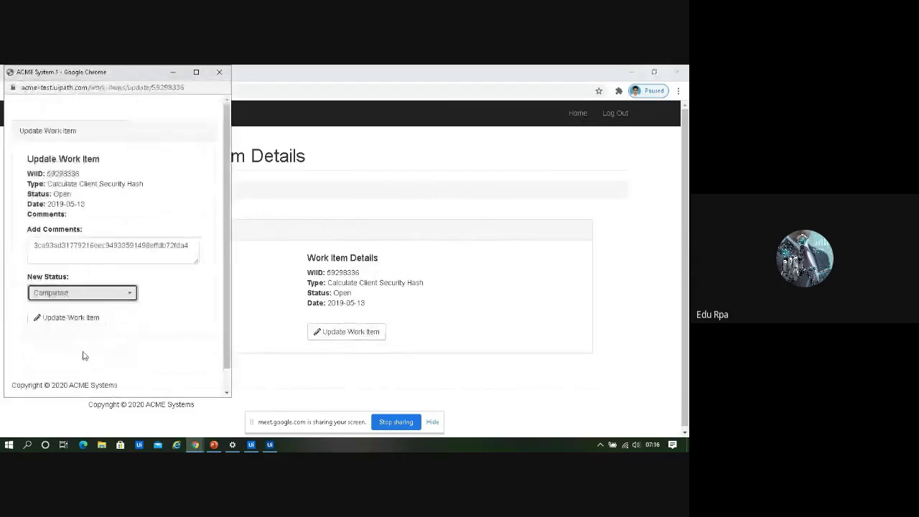
{"action": "left_click", "coordinate": [68, 321]}
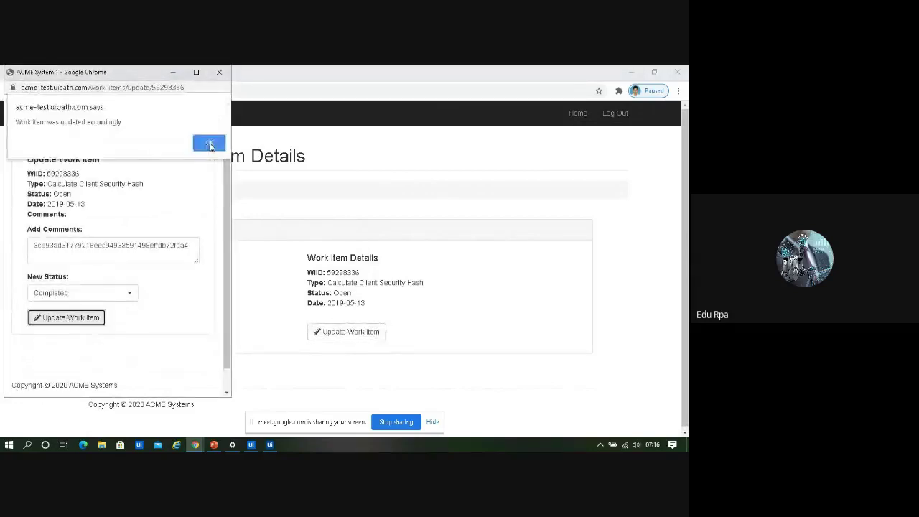
{"action": "left_click", "coordinate": [209, 144]}
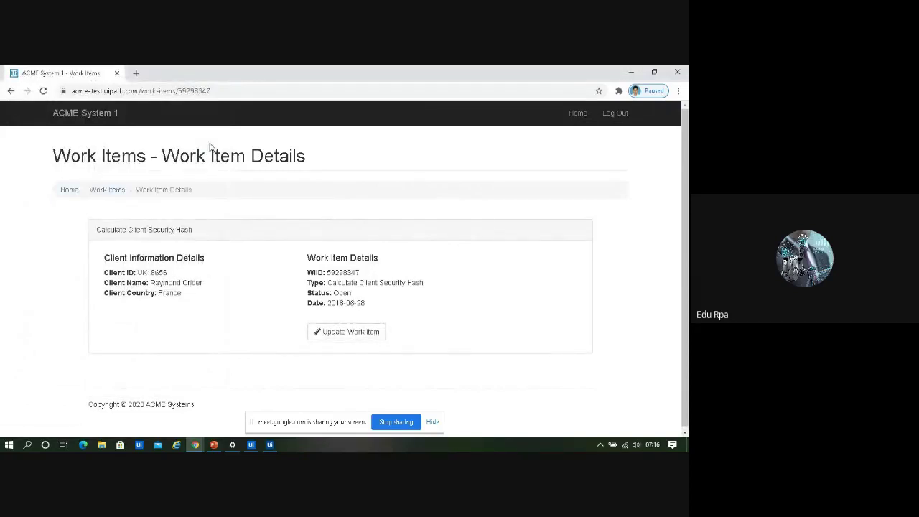
{"action": "left_click", "coordinate": [347, 334]}
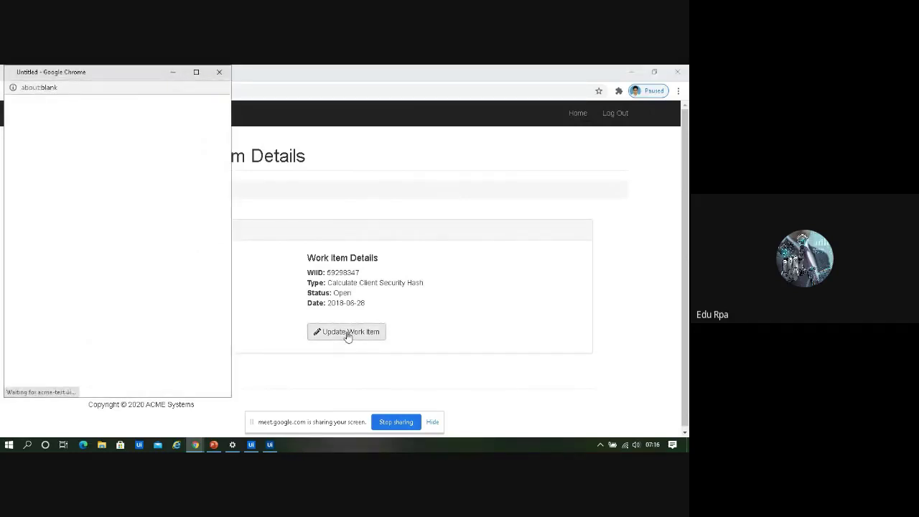
{"action": "type", "text": "272c801bb3f9ebe07abd9524097069c1908155ec"}
{"action": "left_click", "coordinate": [82, 293]}
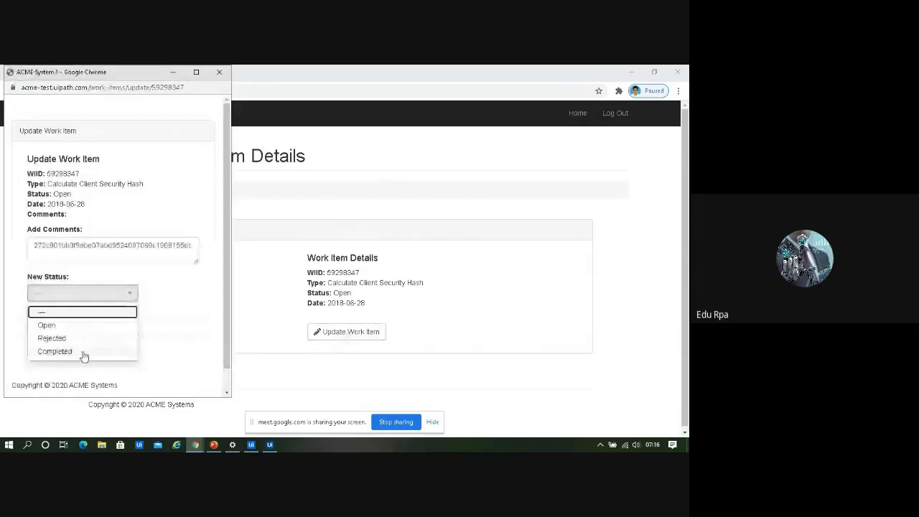
{"action": "left_click", "coordinate": [82, 354]}
{"action": "left_click", "coordinate": [63, 317]}
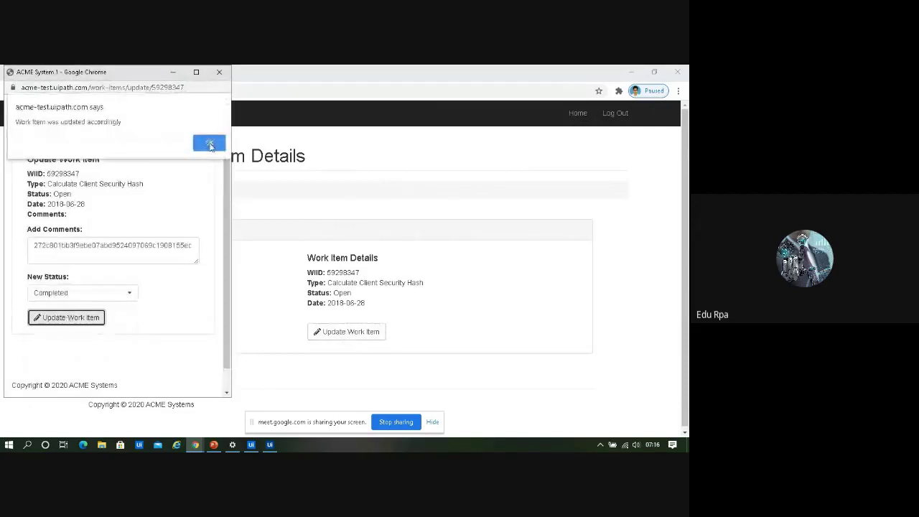
{"action": "left_click", "coordinate": [209, 143]}
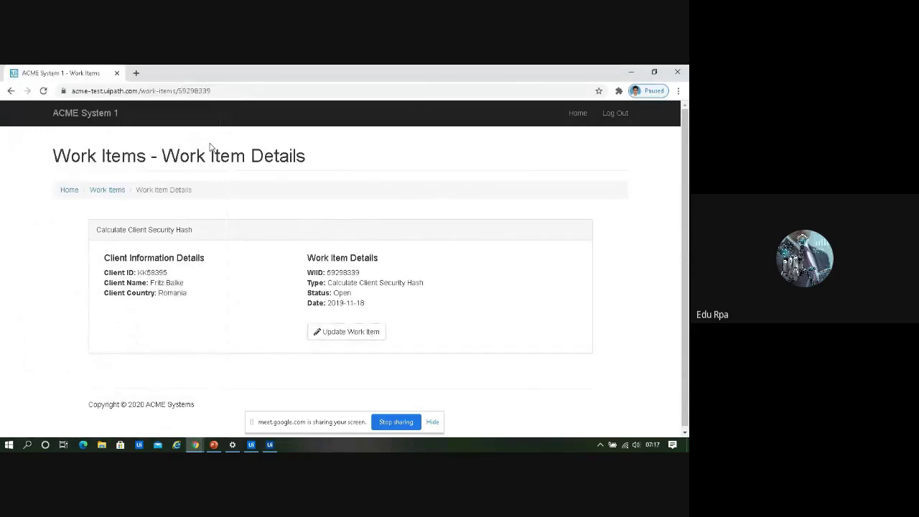
Complete the next work item with hash comment afe5e09afeab0e01e8dab16e933ce2d8be587b03
{"action": "left_click", "coordinate": [348, 334]}
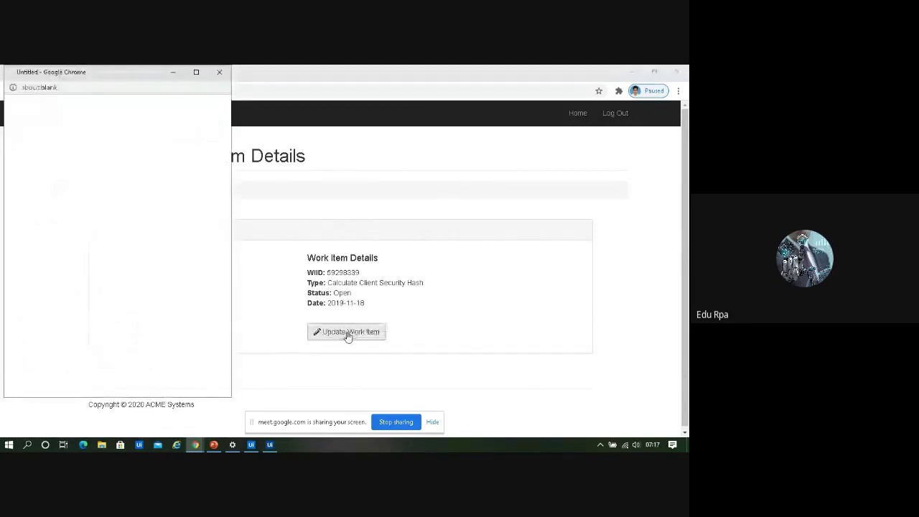
{"action": "type", "text": "afe5e09afeab0e01e8dab16e933ce2d8be587b03"}
{"action": "left_click", "coordinate": [81, 292]}
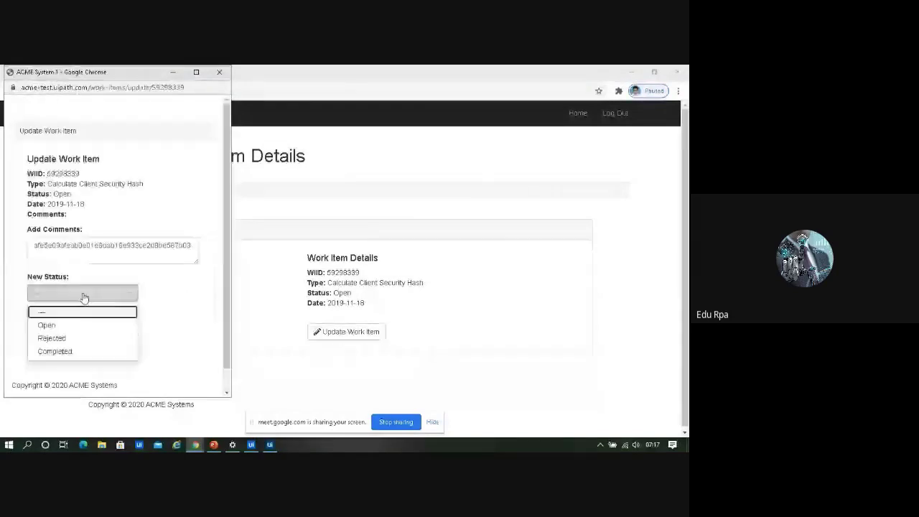
{"action": "left_click", "coordinate": [83, 351]}
{"action": "left_click", "coordinate": [68, 317]}
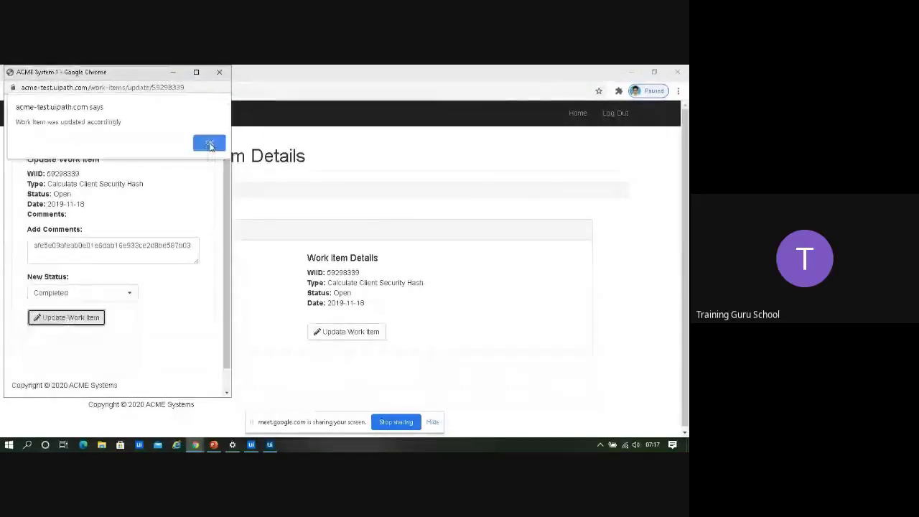
{"action": "left_click", "coordinate": [209, 144]}
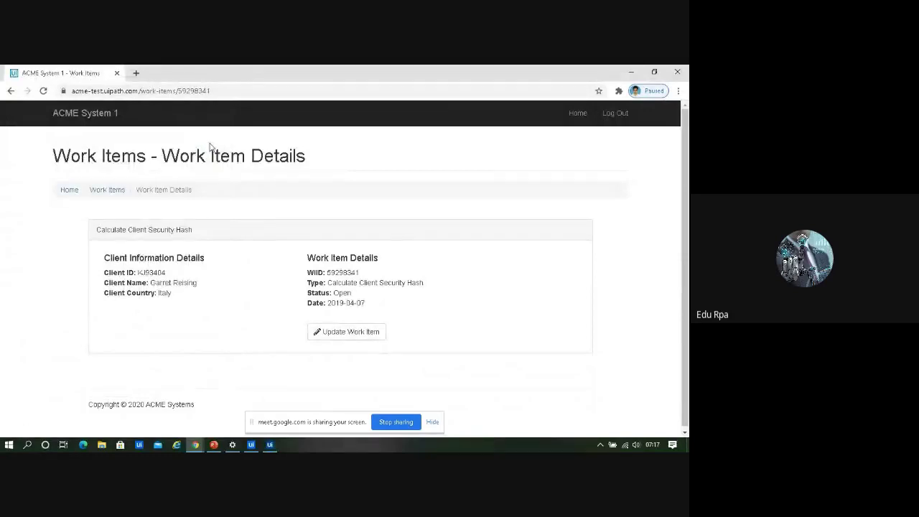
Complete the next work item with hash comment 3aa6f819b500003d5a8de3a99cf6554d75ad2277
{"action": "left_click", "coordinate": [347, 334]}
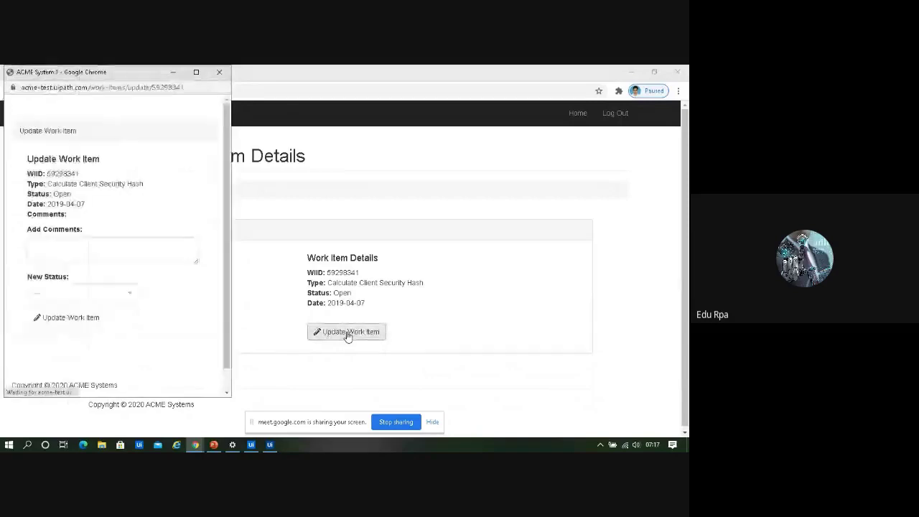
{"action": "type", "text": "3aa6f819b500003d5a8de3a99cf6554d75ad2277"}
{"action": "left_click", "coordinate": [83, 293]}
{"action": "left_click", "coordinate": [84, 352]}
{"action": "left_click", "coordinate": [67, 317]}
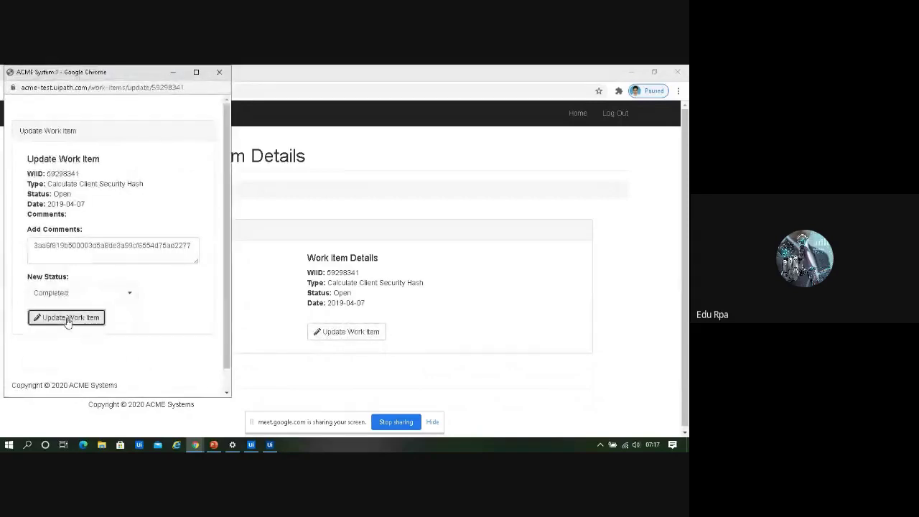
{"action": "left_click", "coordinate": [209, 145]}
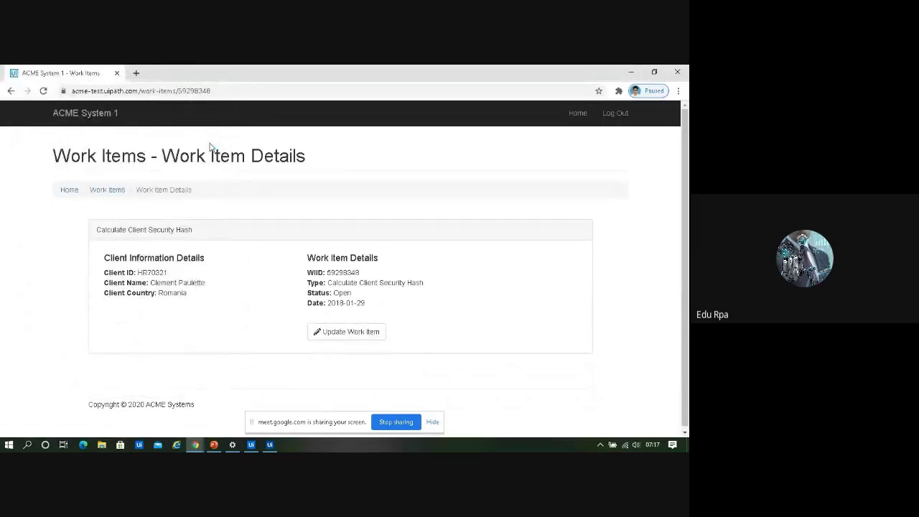
Complete the work item with hash comment f0d378ad76c7f7c5c284895da7feb3a422c25740
{"action": "left_click", "coordinate": [348, 335]}
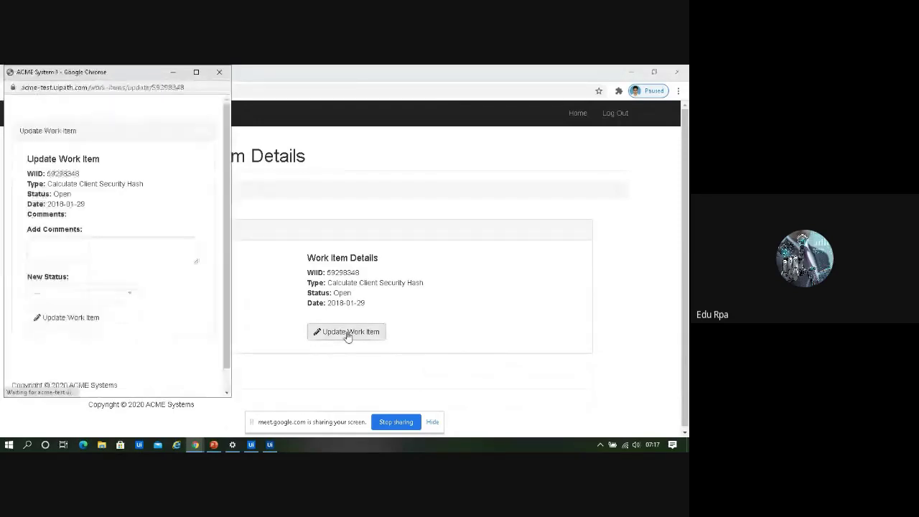
{"action": "type", "text": "f0d378ad76c7f7c5c284895da7feb3a422c25740"}
{"action": "left_click", "coordinate": [82, 293]}
{"action": "left_click", "coordinate": [82, 353]}
{"action": "left_click", "coordinate": [69, 318]}
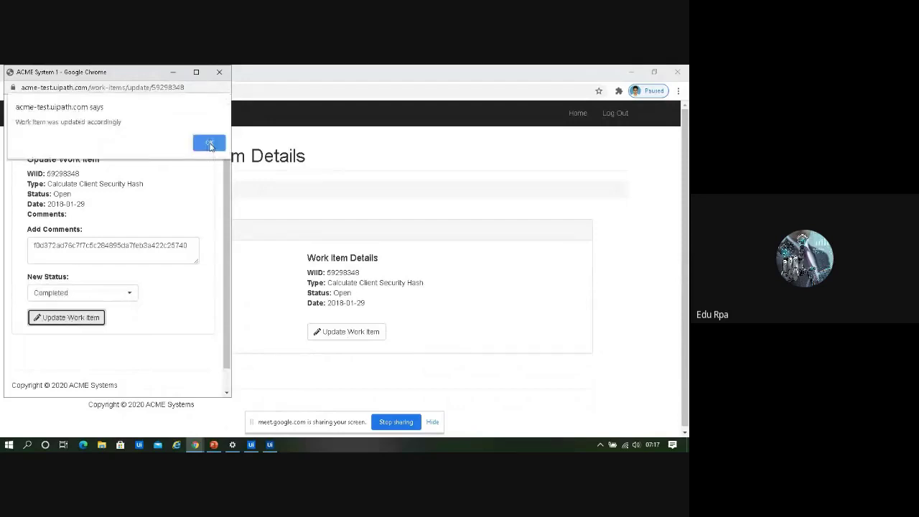
{"action": "left_click", "coordinate": [209, 144]}
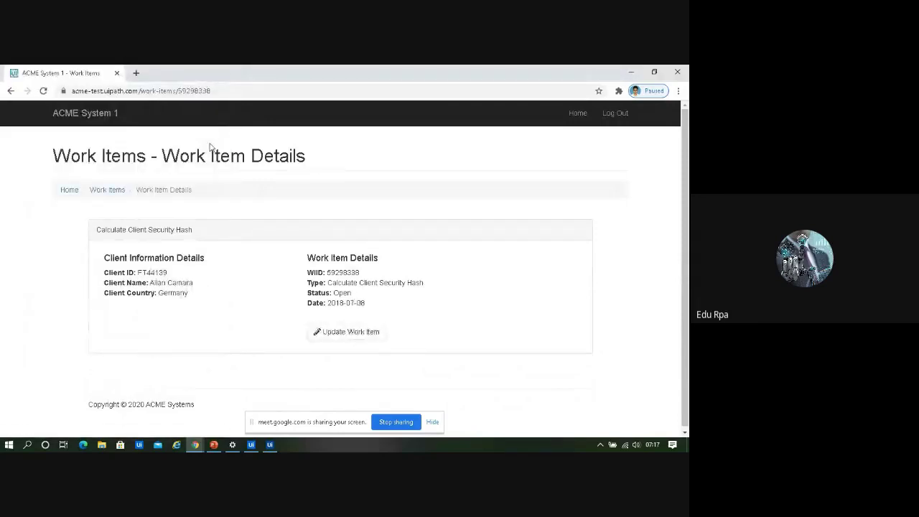
Complete the next work item with hash comment f4e666ec8296ea5e5db3af7f7cb6b3dd59b45d56
{"action": "left_click", "coordinate": [348, 333]}
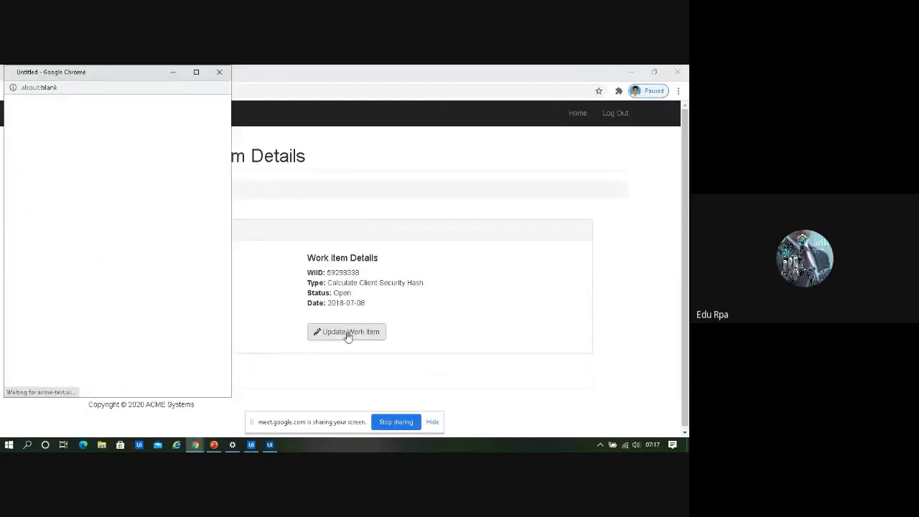
{"action": "type", "text": "f4e666ec8296ea5e5db3af7f7cb6b3dd59b45d56"}
{"action": "left_click", "coordinate": [82, 293]}
{"action": "left_click", "coordinate": [83, 353]}
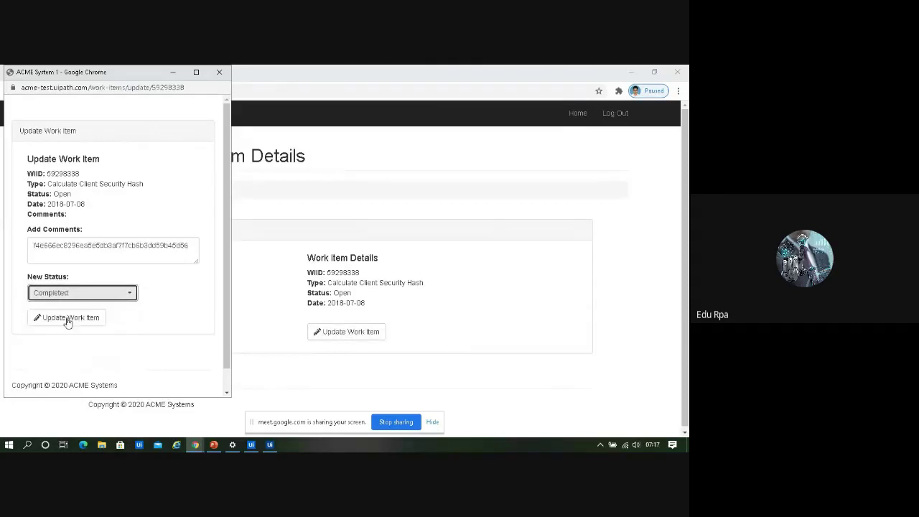
{"action": "left_click", "coordinate": [68, 319]}
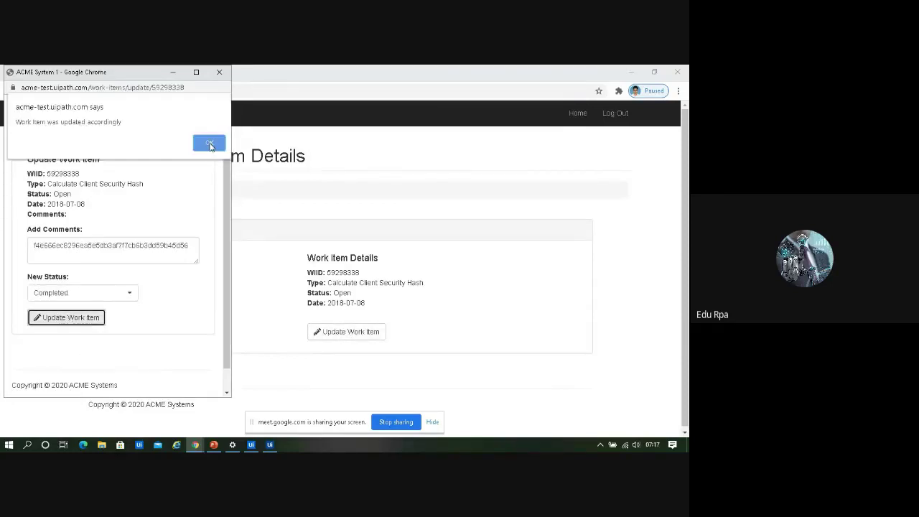
{"action": "left_click", "coordinate": [209, 144]}
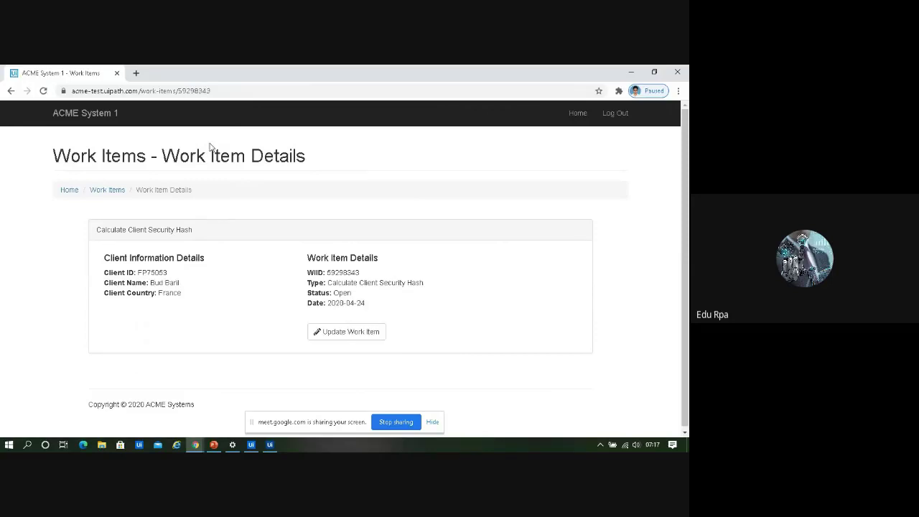
{"action": "left_click", "coordinate": [347, 332]}
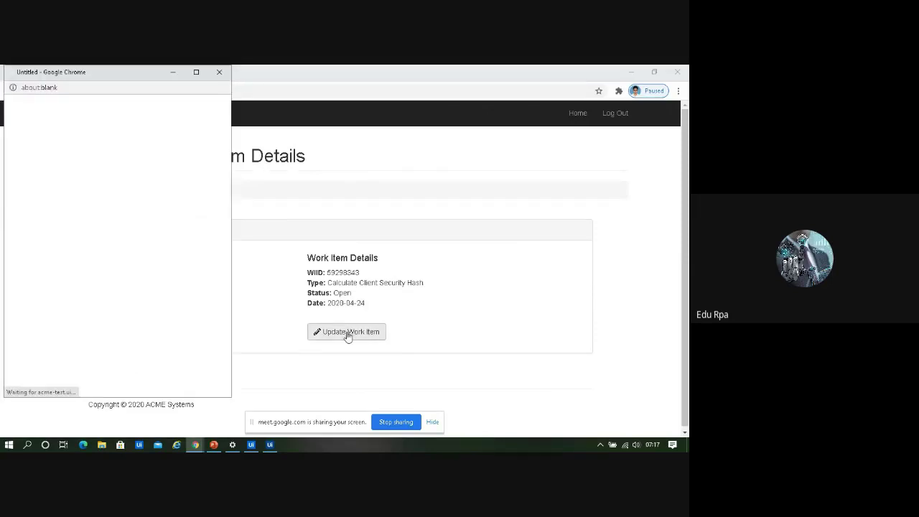
{"action": "type", "text": "bcf3c106338637544a0bc79b004d193624c0fb95"}
{"action": "left_click", "coordinate": [82, 293]}
{"action": "left_click", "coordinate": [84, 355]}
{"action": "left_click", "coordinate": [70, 320]}
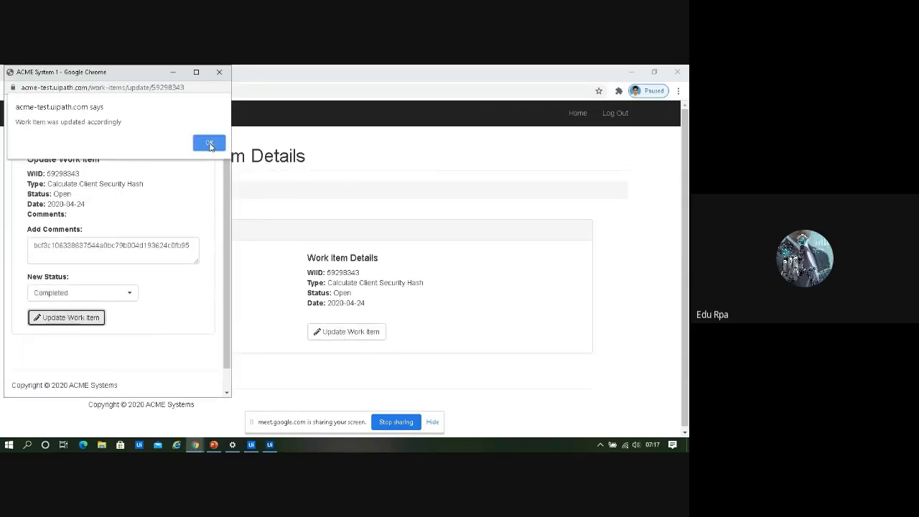
{"action": "left_click", "coordinate": [209, 143]}
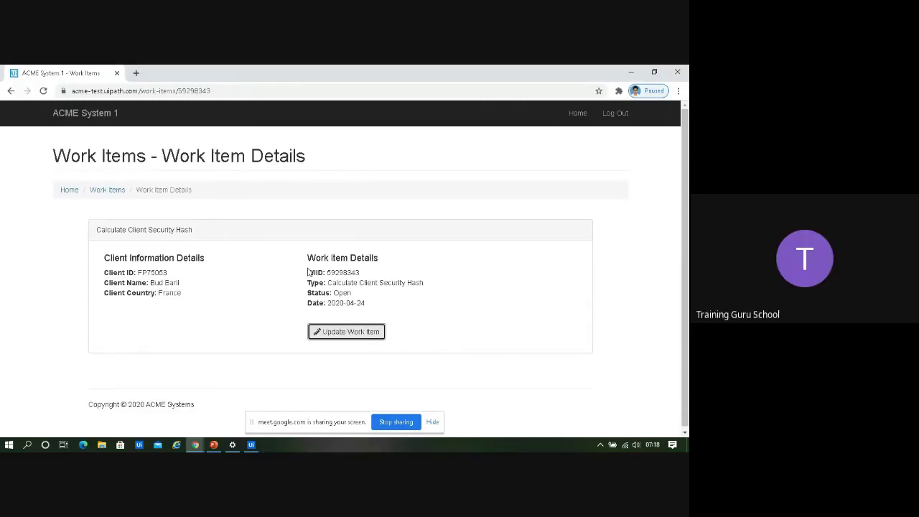
In SHA1 online, select the hashed client ID-name-country input string for checking
{"action": "left_click", "coordinate": [197, 445]}
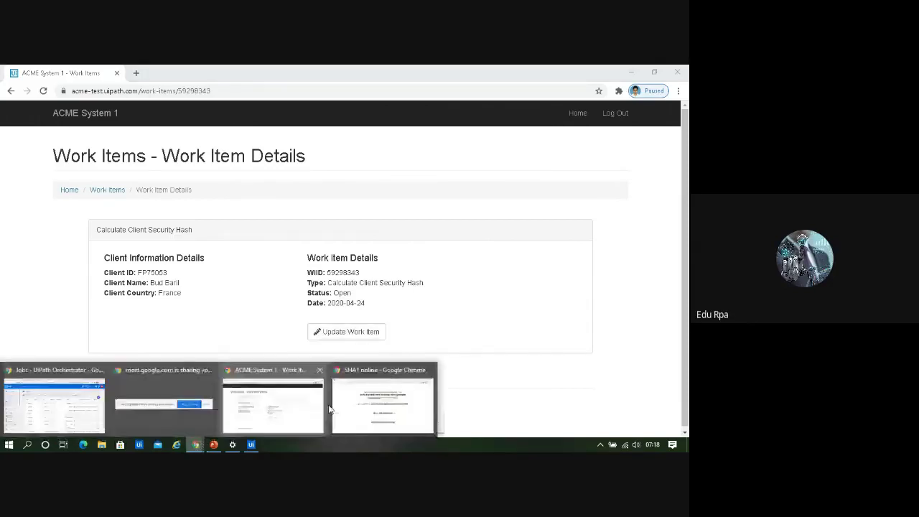
{"action": "left_click", "coordinate": [407, 409]}
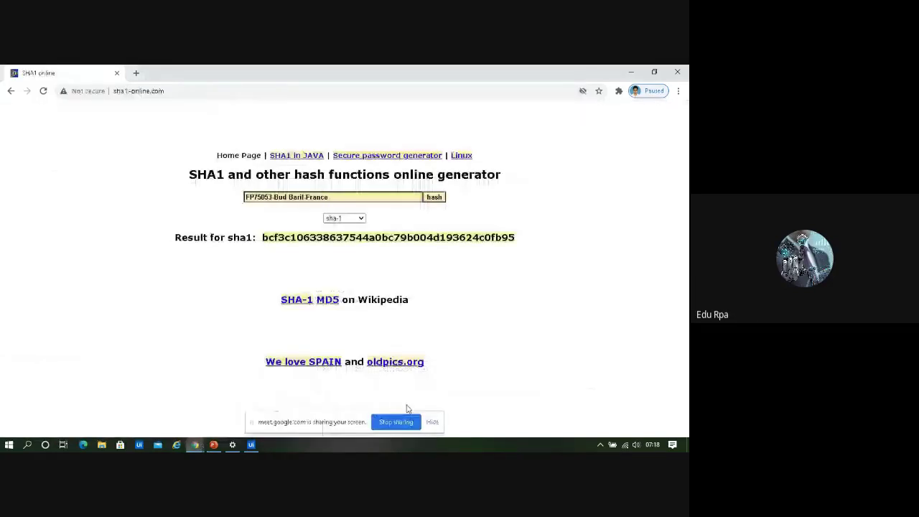
{"action": "left_click", "coordinate": [247, 196]}
{"action": "left_click_drag", "start_coordinate": [246, 197], "coordinate": [294, 308]}
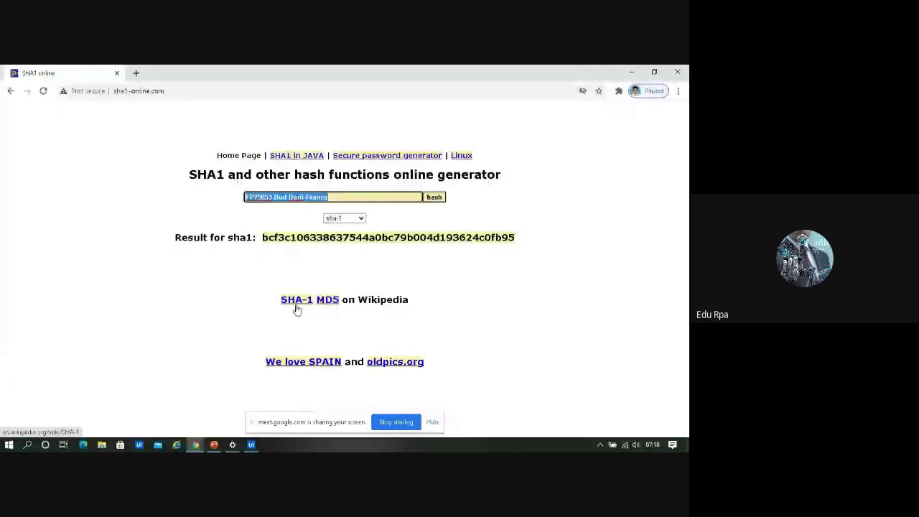
{"action": "left_click", "coordinate": [196, 446]}
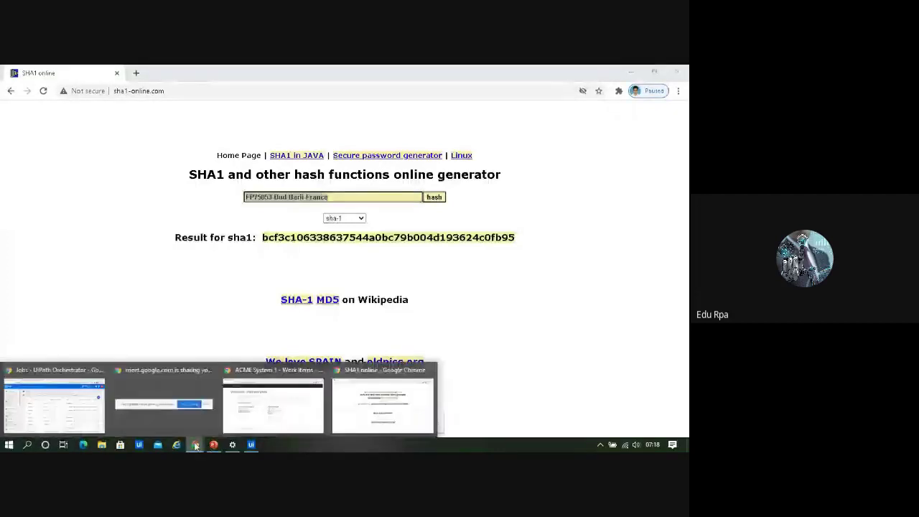
{"action": "left_click", "coordinate": [252, 408]}
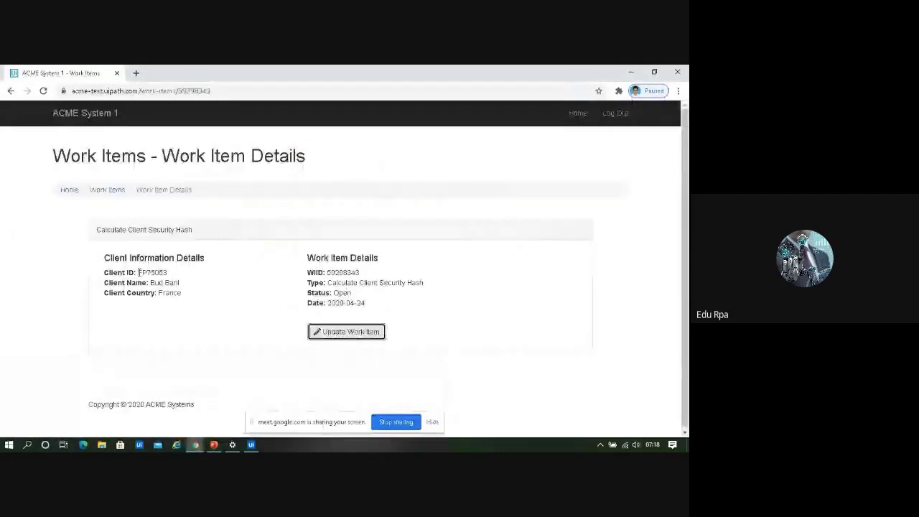
{"action": "left_click_drag", "start_coordinate": [137, 272], "coordinate": [185, 294]}
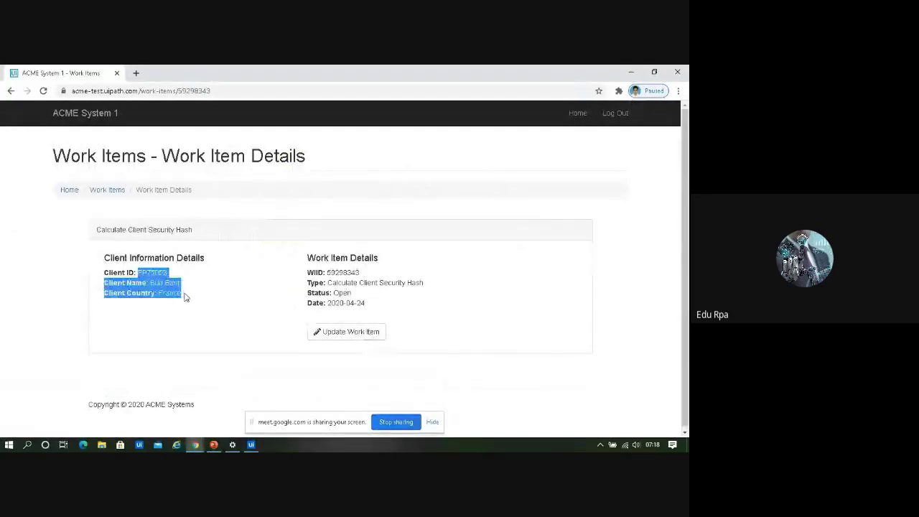
{"action": "left_click", "coordinate": [185, 295]}
{"action": "left_click", "coordinate": [196, 445]}
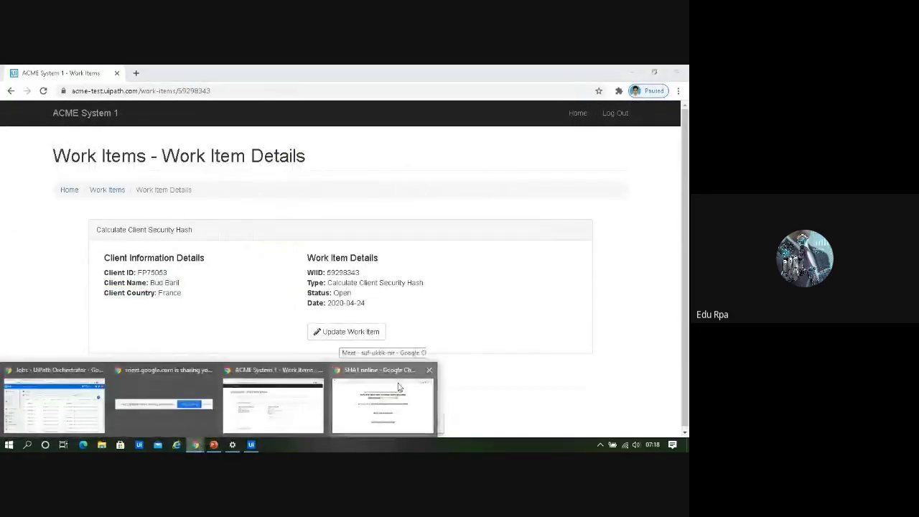
{"action": "left_click", "coordinate": [399, 388]}
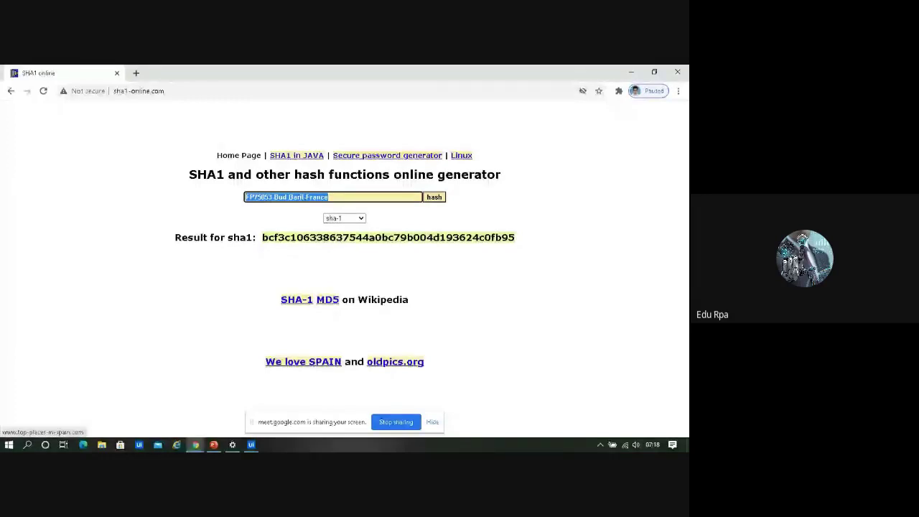
{"action": "left_click", "coordinate": [202, 446]}
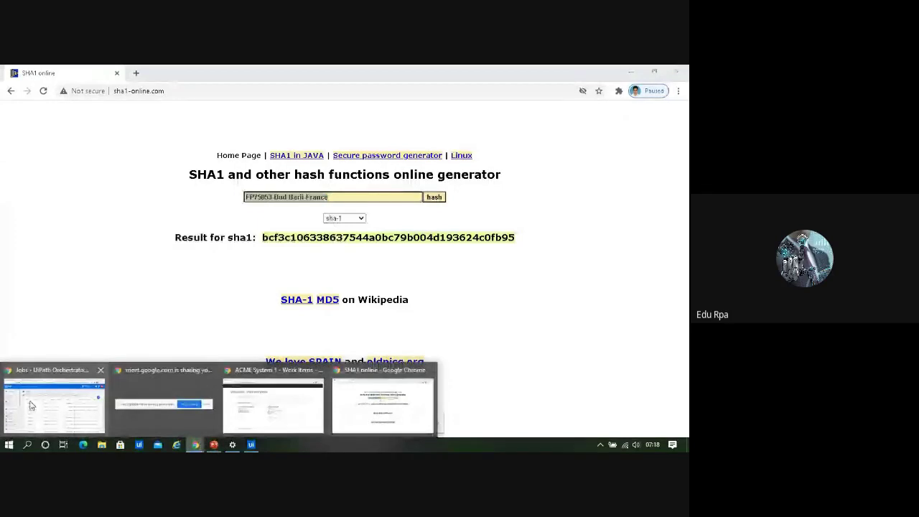
{"action": "left_click", "coordinate": [31, 406]}
View the syed queue's transaction chart (14 successful, 0 exceptions) from the Queues list
{"action": "left_click", "coordinate": [43, 340]}
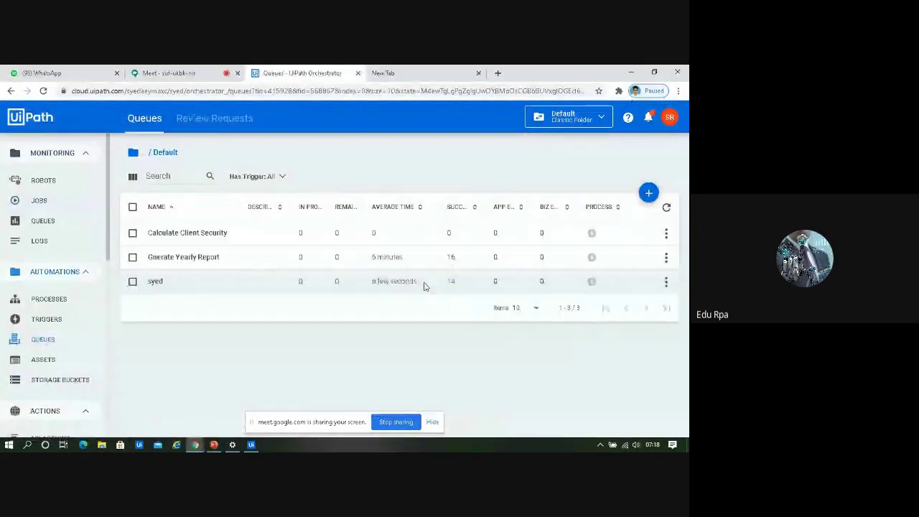
{"action": "left_click", "coordinate": [666, 282]}
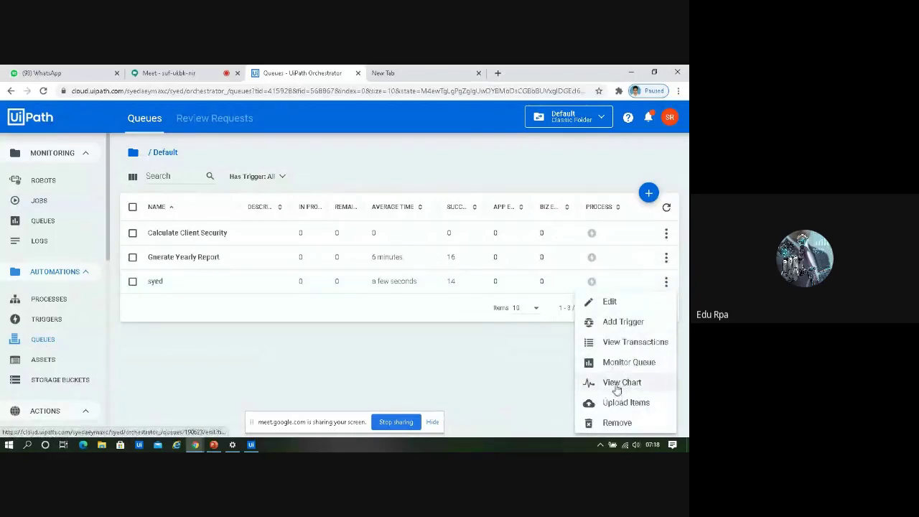
{"action": "left_click", "coordinate": [616, 385]}
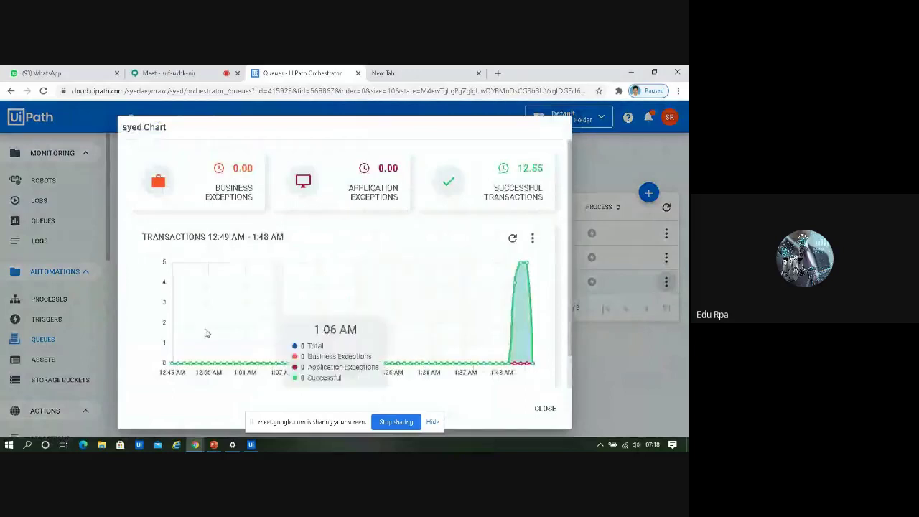
{"action": "left_click", "coordinate": [545, 408]}
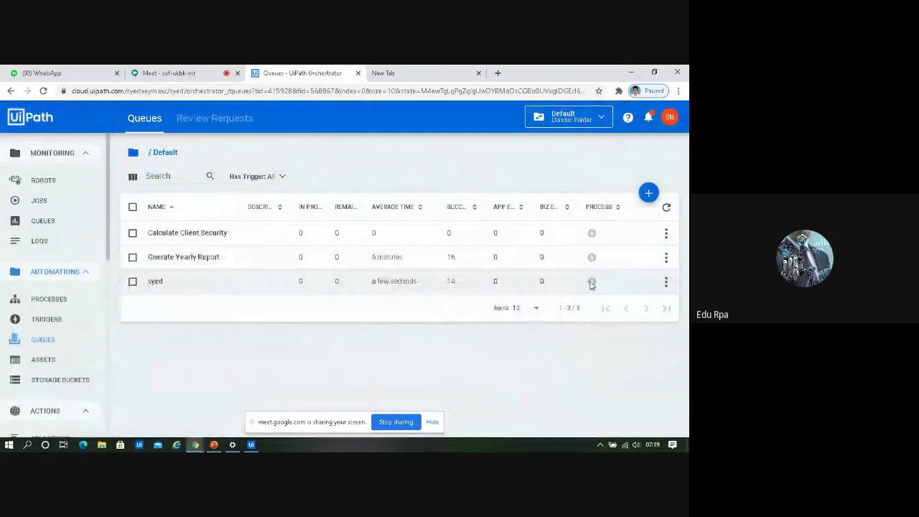
Review the queues monitoring dashboard's Queues Details (25 transactions, 14 new), then bring up the PowerPoint deck
{"action": "left_click", "coordinate": [59, 222]}
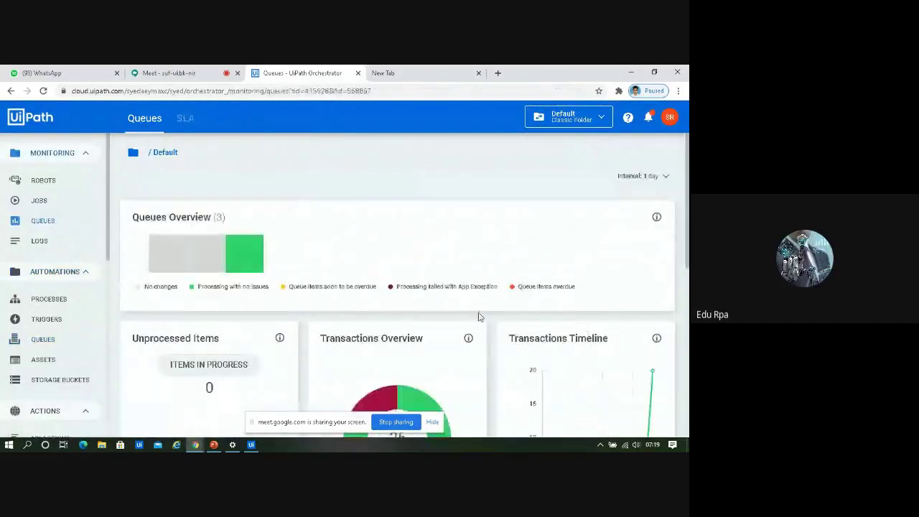
{"action": "left_click_drag", "start_coordinate": [687, 235], "coordinate": [688, 322]}
{"action": "mouse_move", "coordinate": [381, 237]}
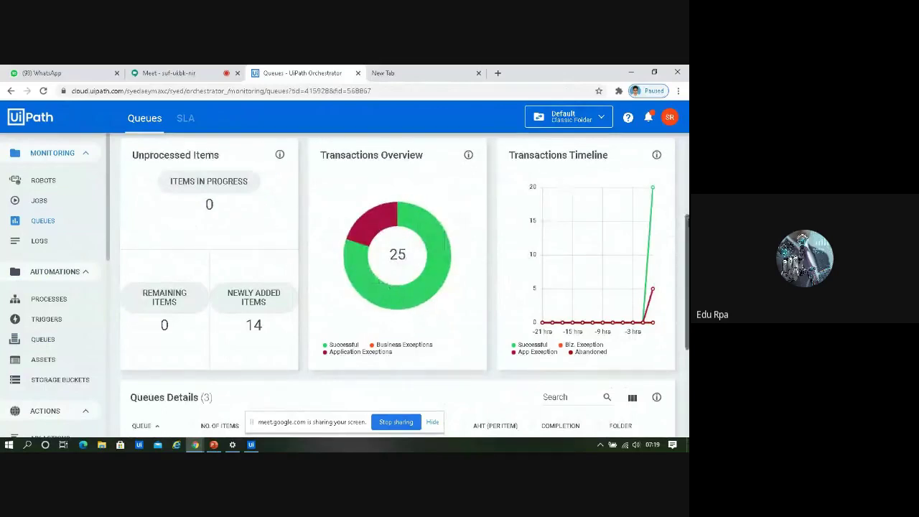
{"action": "left_click_drag", "start_coordinate": [687, 232], "coordinate": [687, 291]}
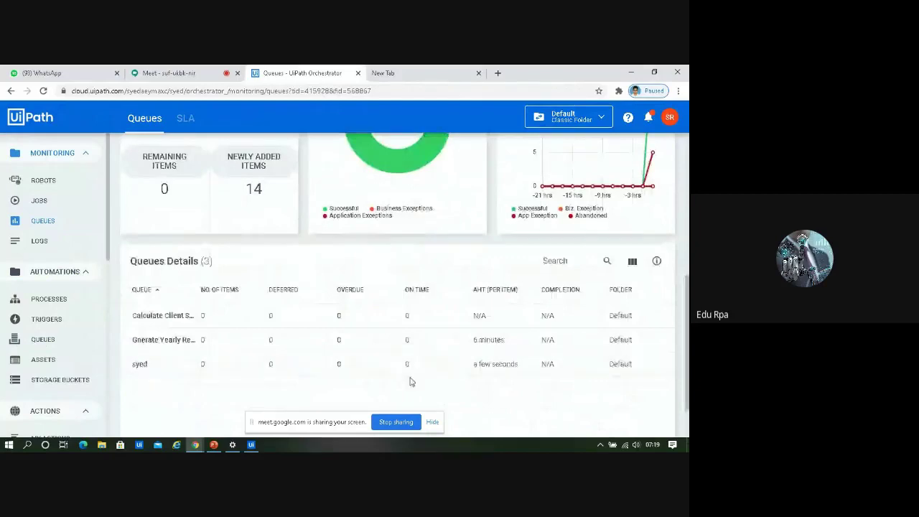
{"action": "left_click_drag", "start_coordinate": [409, 379], "coordinate": [423, 339]}
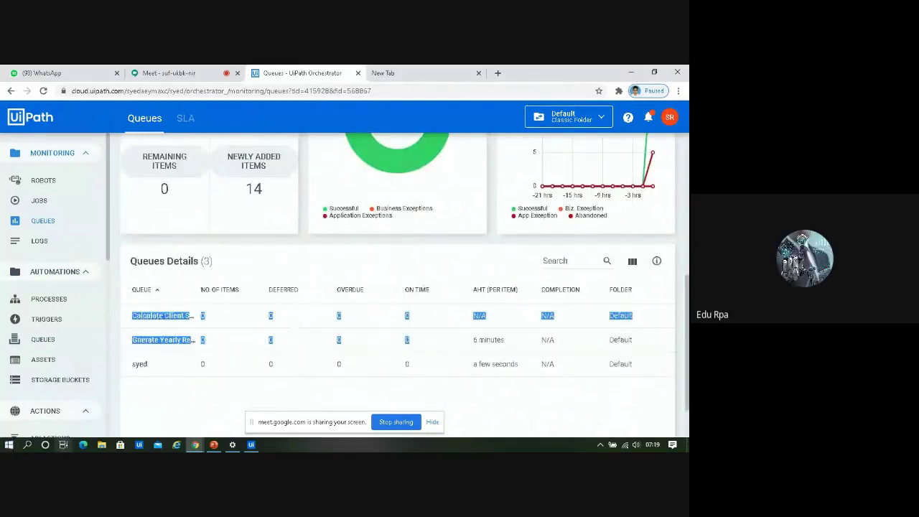
{"action": "left_click", "coordinate": [215, 445]}
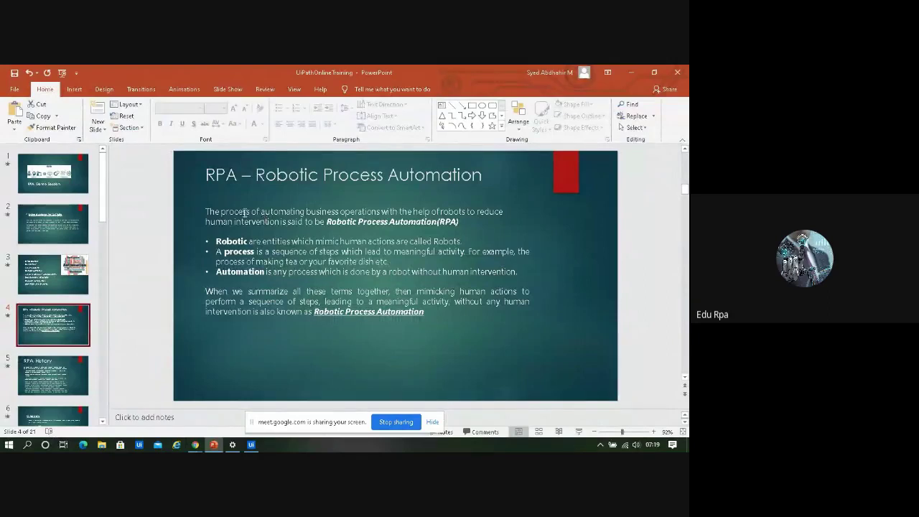
{"action": "mouse_move", "coordinate": [206, 211]}
{"action": "left_mouse_down"}
{"action": "mouse_move", "coordinate": [470, 228]}
{"action": "mouse_move", "coordinate": [459, 223]}
{"action": "left_mouse_up"}
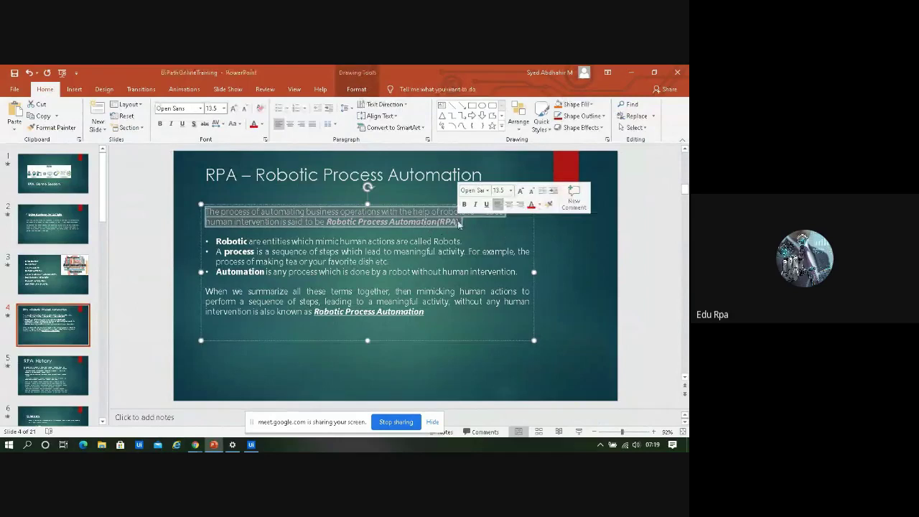
{"action": "left_click", "coordinate": [440, 238]}
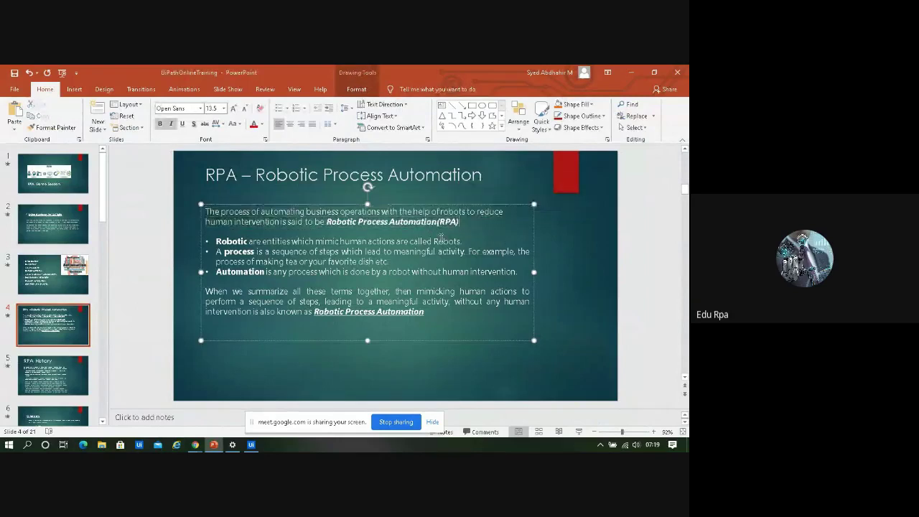